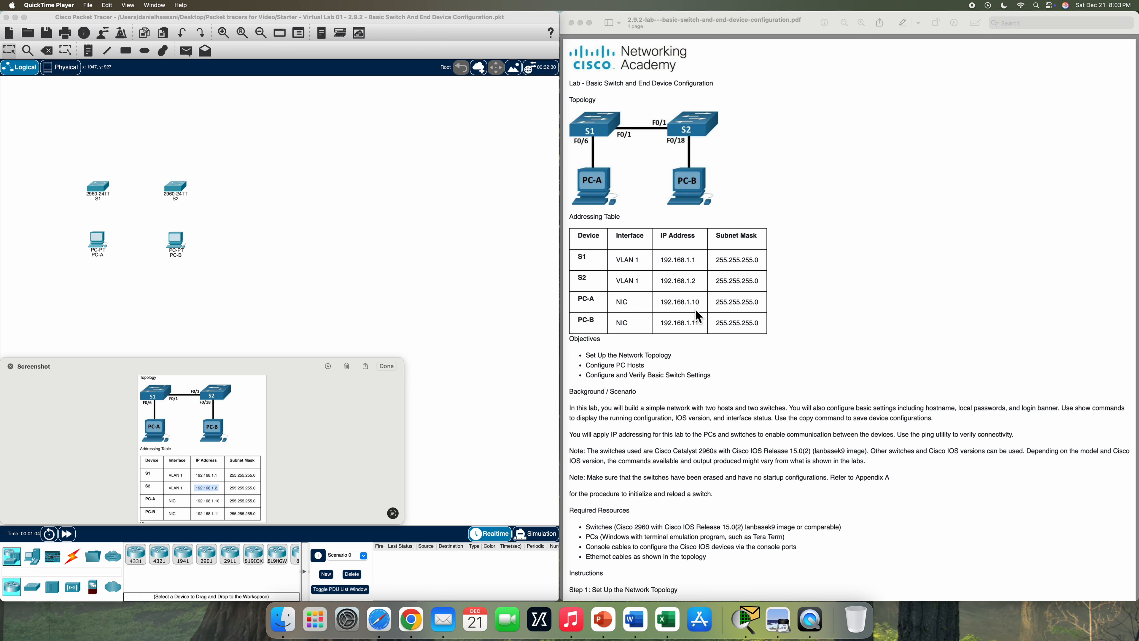
# - Scroll the lab PDF past the addressing table to the Instructions and Step 4 table
pyautogui.scroll(-10, 695, 310)
pyautogui.scroll(-3, 695, 309)
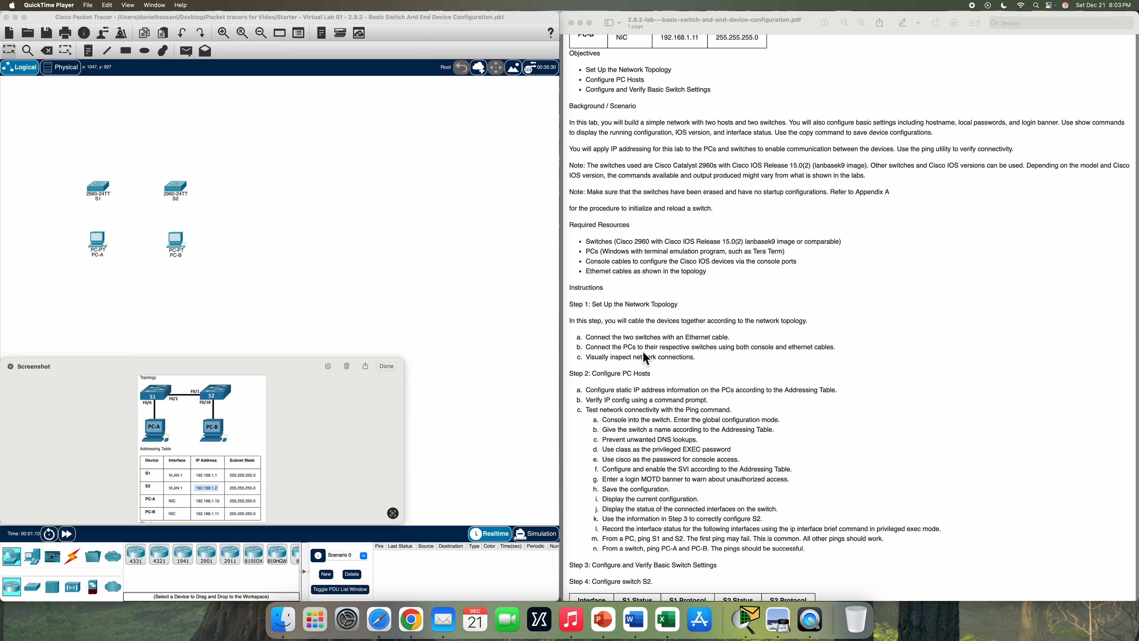
pyautogui.scroll(-3, 642, 350)
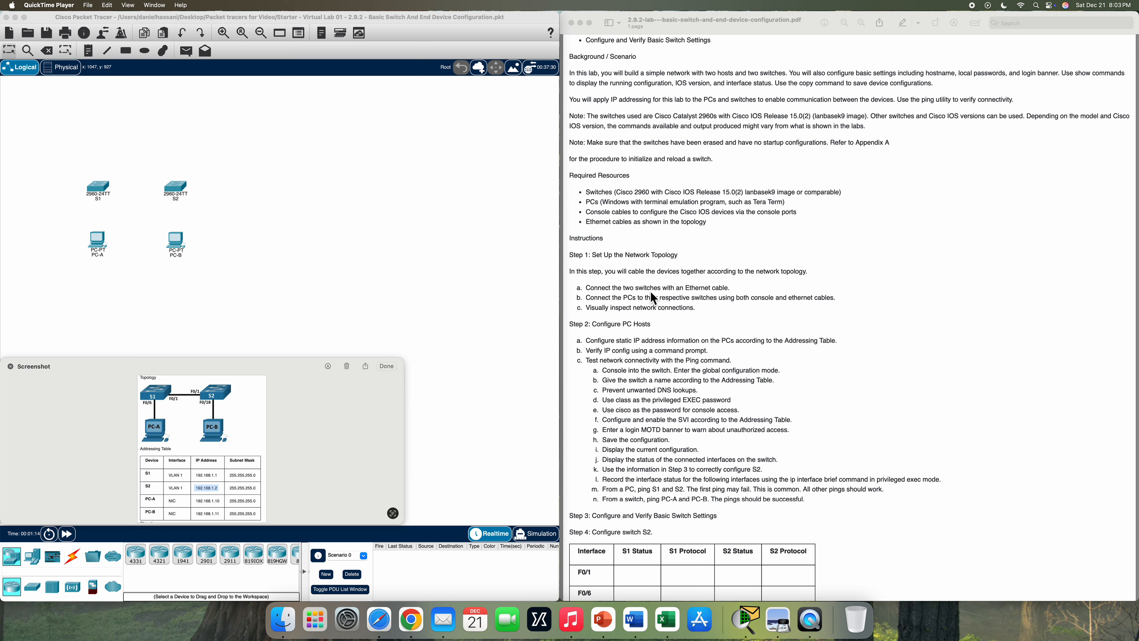
# - Link S1 FastEthernet0/1 to S2 FastEthernet0/1 with a copper straight-through cable
pyautogui.click(71, 557)
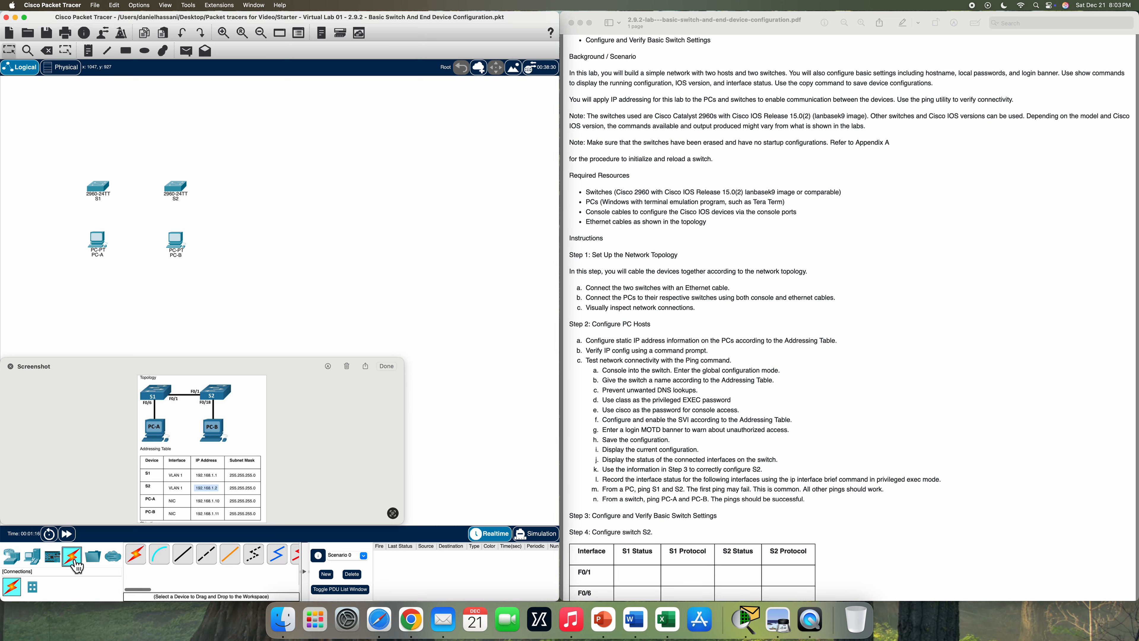
pyautogui.click(193, 561)
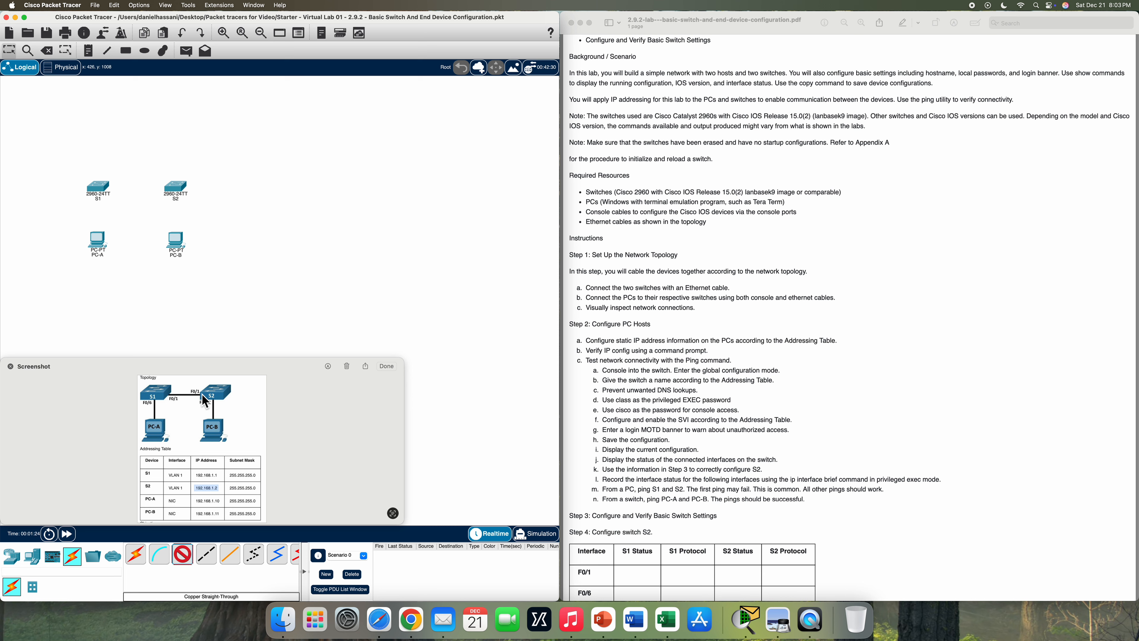
pyautogui.click(101, 190)
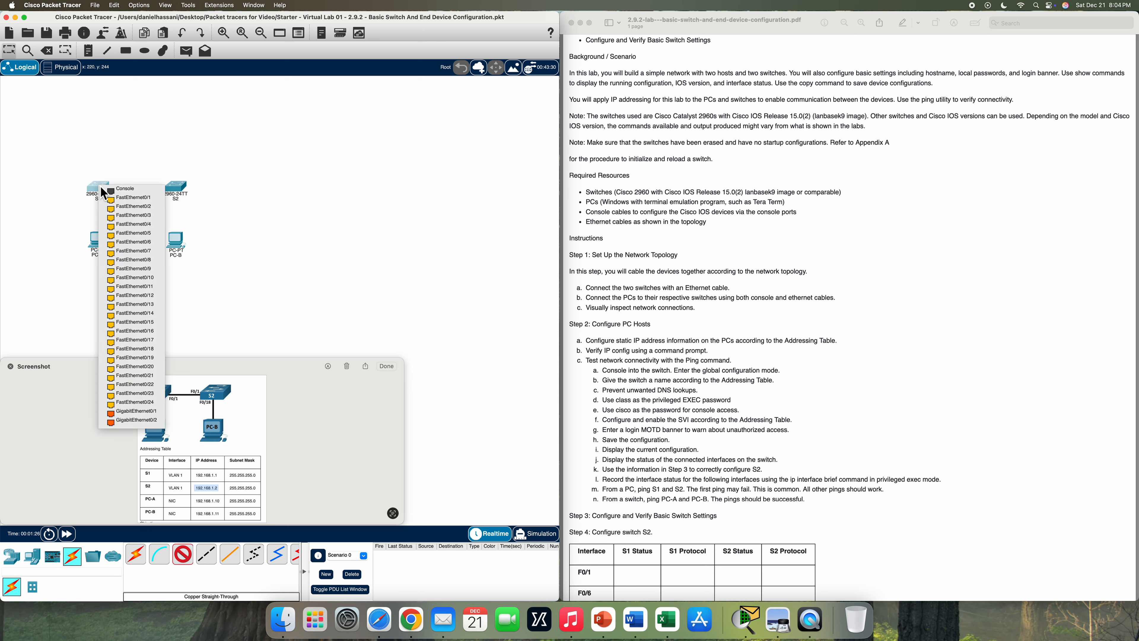
pyautogui.click(123, 200)
pyautogui.click(180, 190)
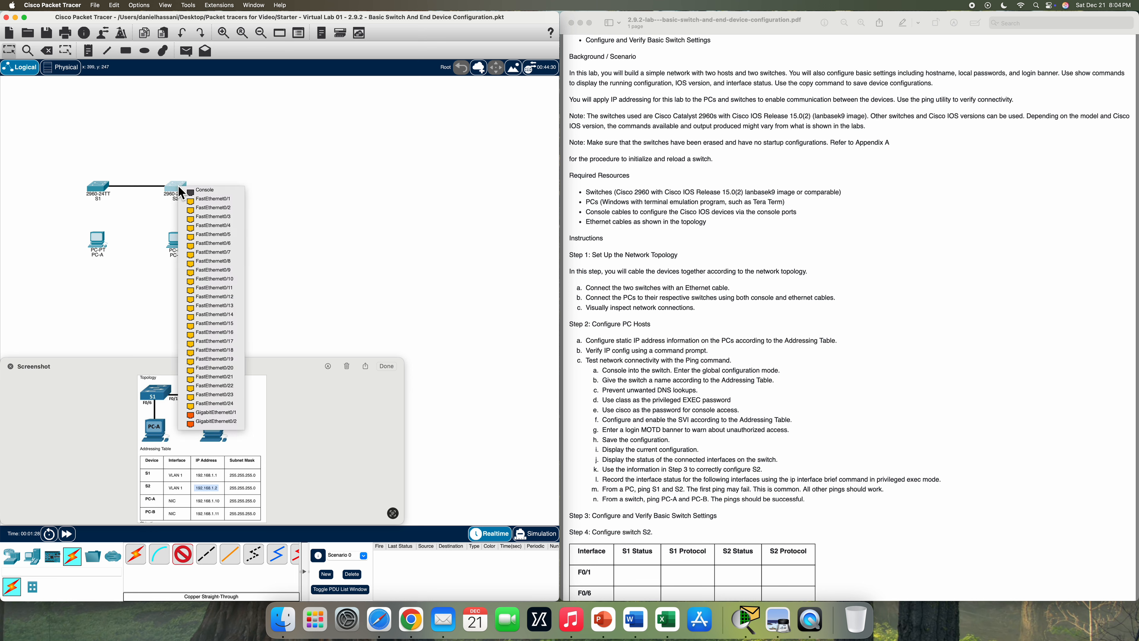
pyautogui.click(196, 200)
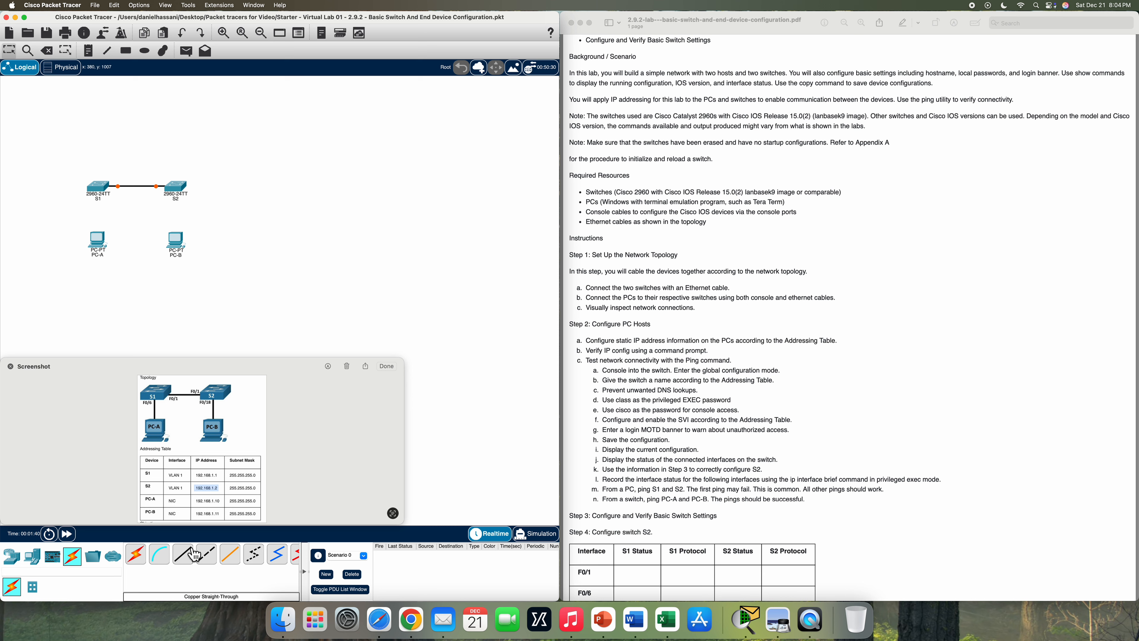
# - Cable PC-A FastEthernet0 to S1 FastEthernet0/6 with a straight-through cable
pyautogui.click(182, 556)
pyautogui.click(97, 244)
pyautogui.click(144, 272)
pyautogui.click(105, 186)
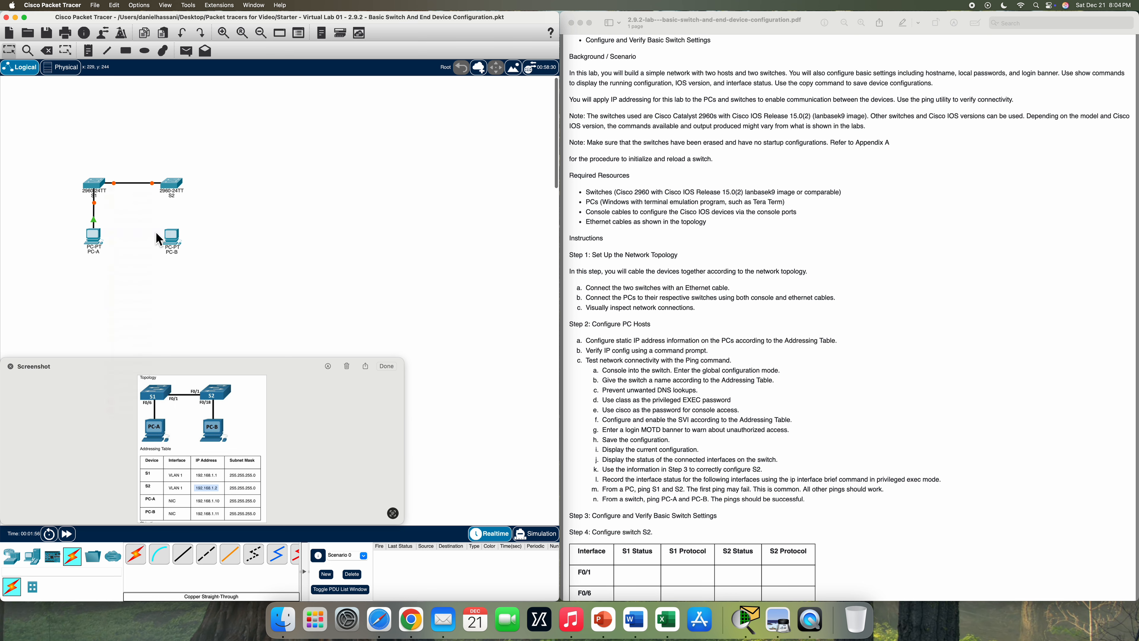
pyautogui.click(157, 231)
# - Cable PC-B FastEthernet0 to S2 FastEthernet0/18 with a straight-through cable
pyautogui.click(190, 560)
pyautogui.click(171, 237)
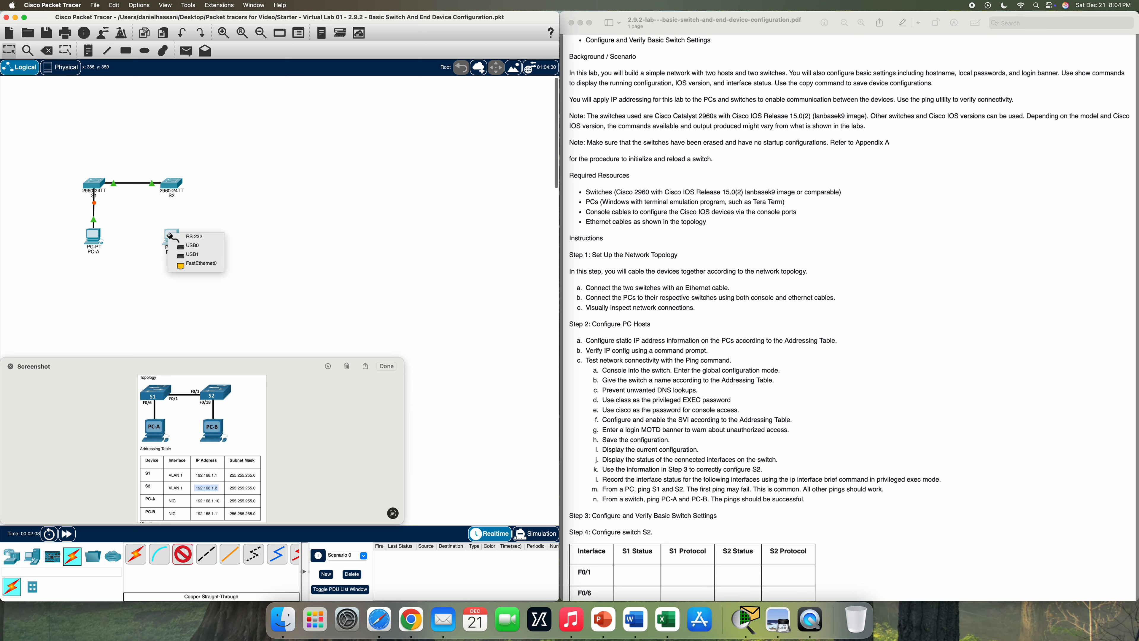
pyautogui.click(217, 268)
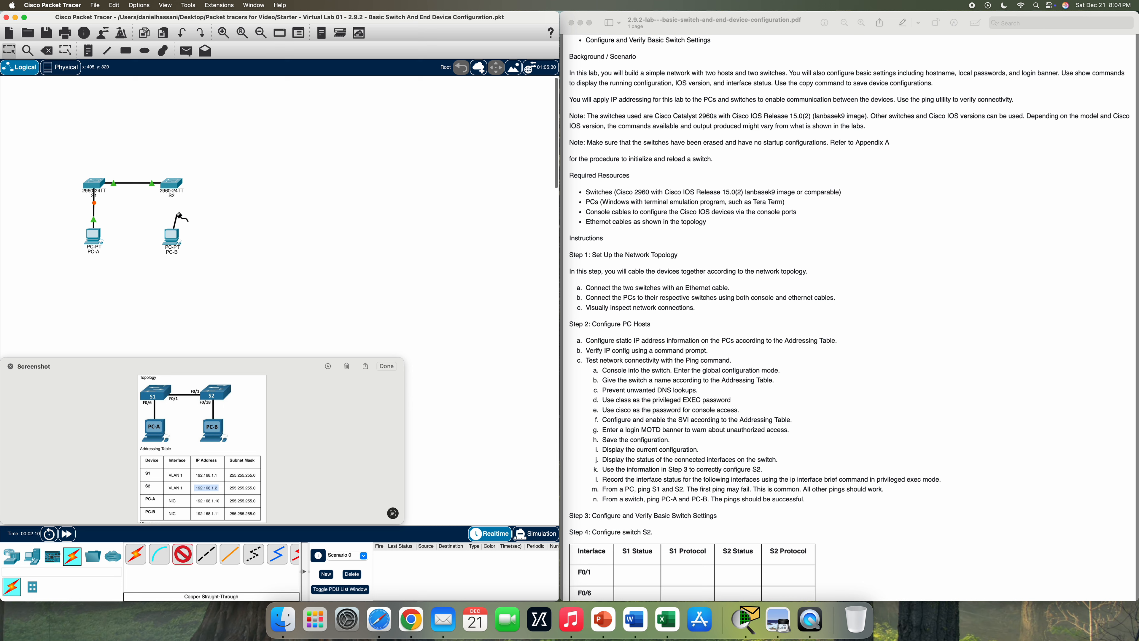
pyautogui.click(172, 184)
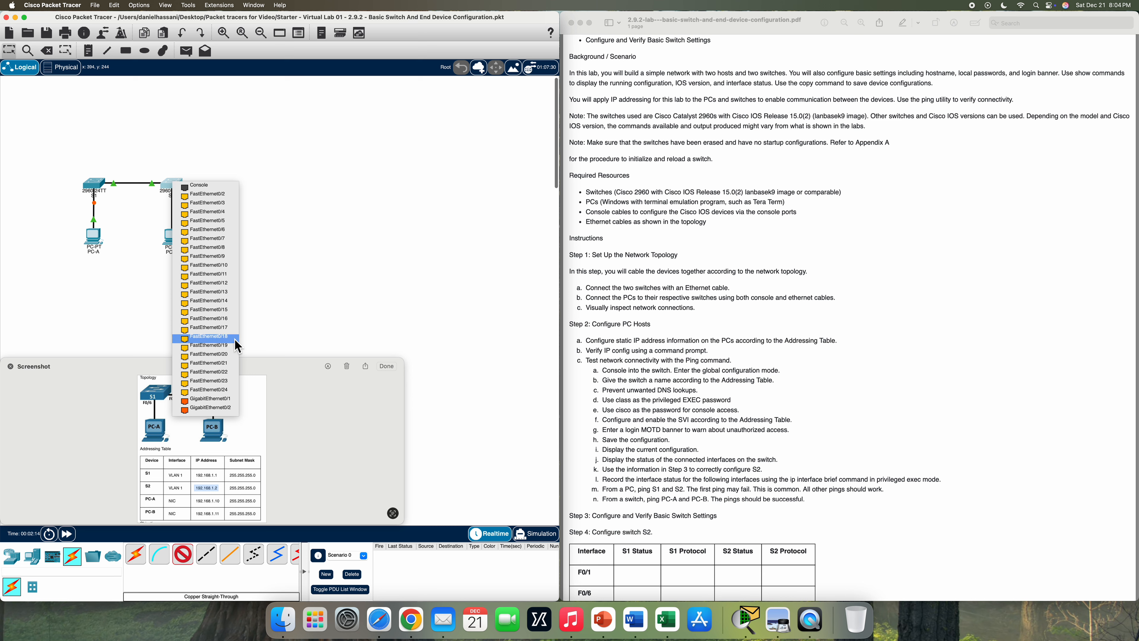
pyautogui.click(206, 336)
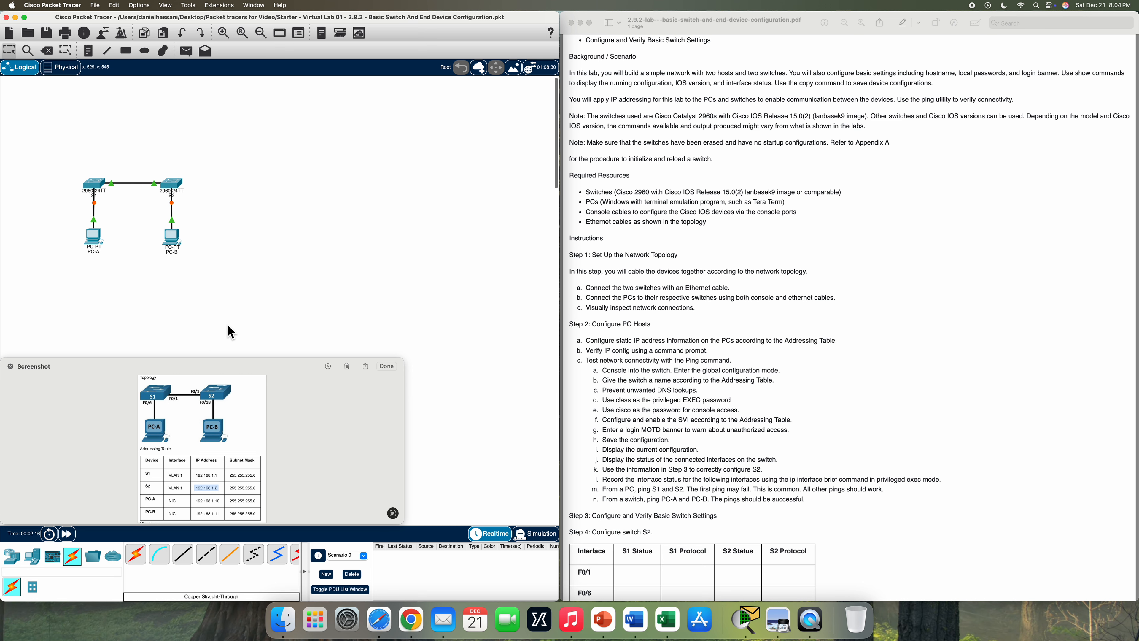
pyautogui.click(160, 555)
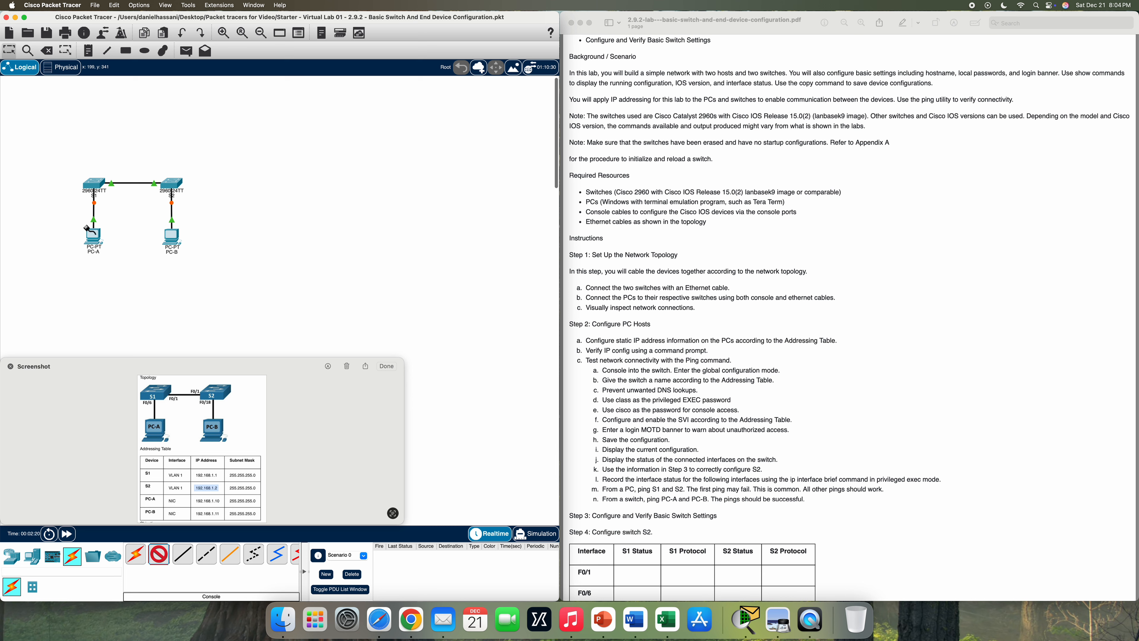
# - Run console cables from PC-A RS 232 to S1 Console and PC-B RS 232 to S2 Console
pyautogui.click(95, 239)
pyautogui.click(119, 243)
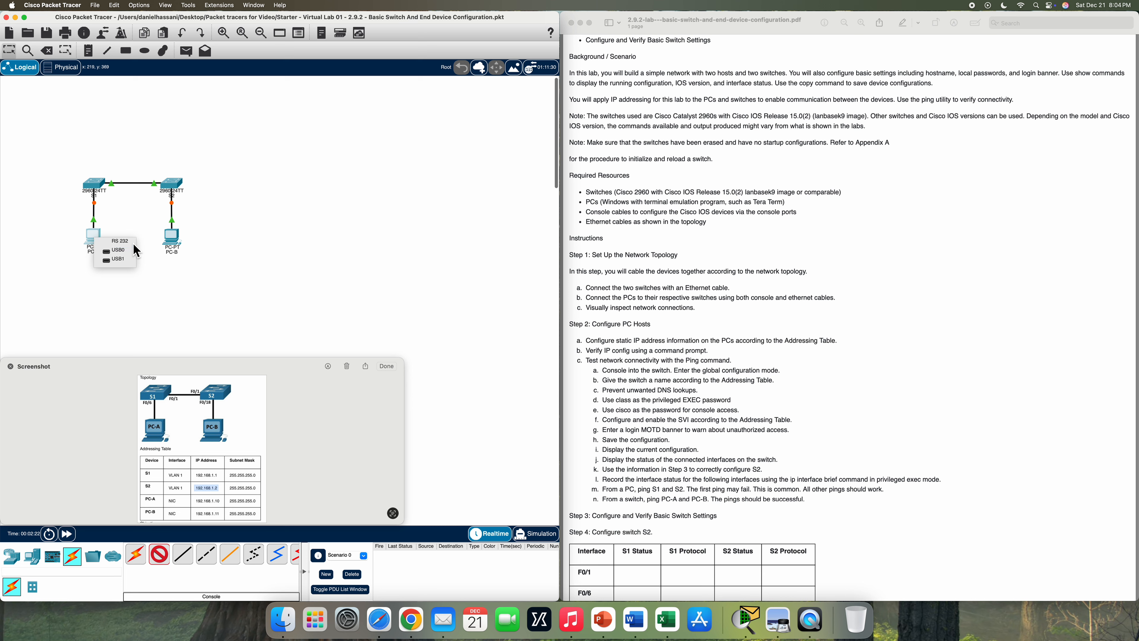
pyautogui.click(92, 186)
pyautogui.click(132, 189)
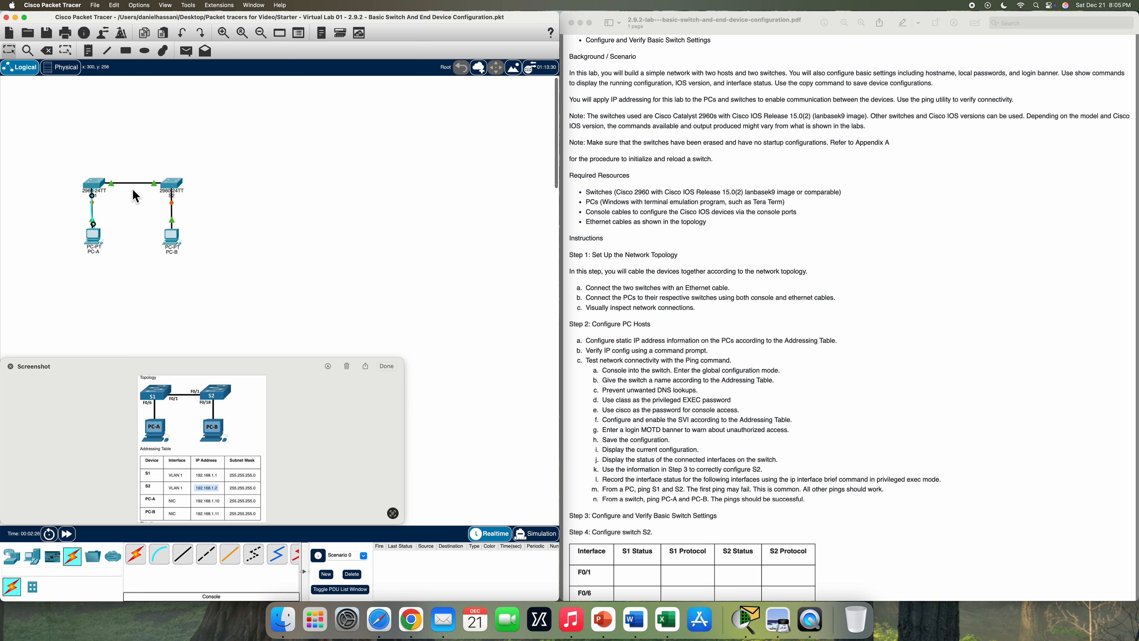
pyautogui.click(165, 564)
pyautogui.click(176, 241)
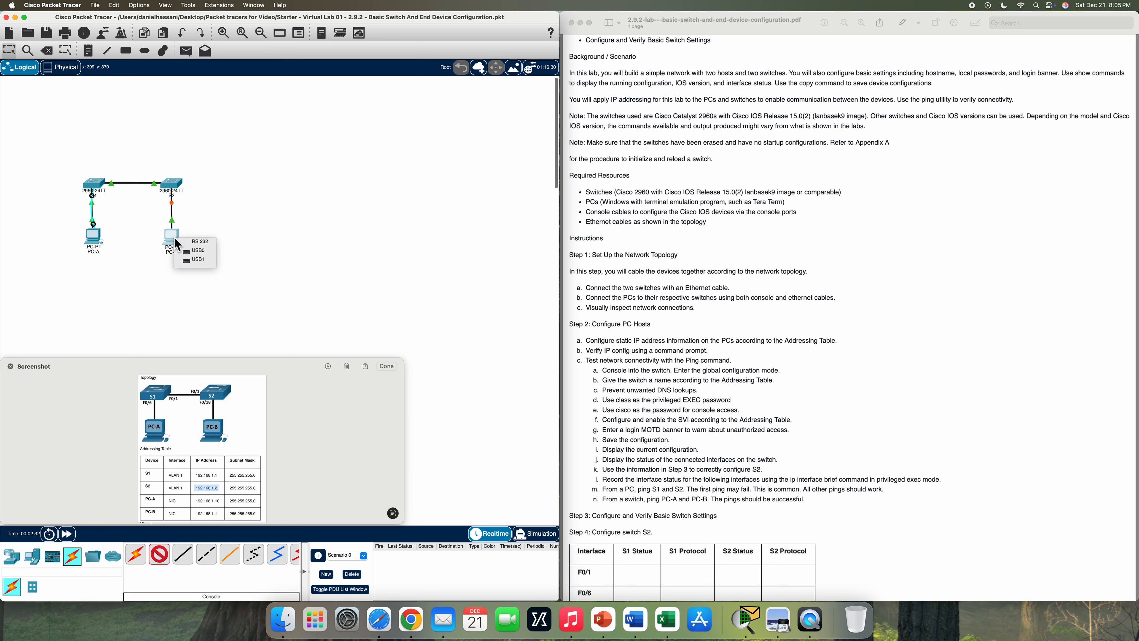
pyautogui.click(214, 243)
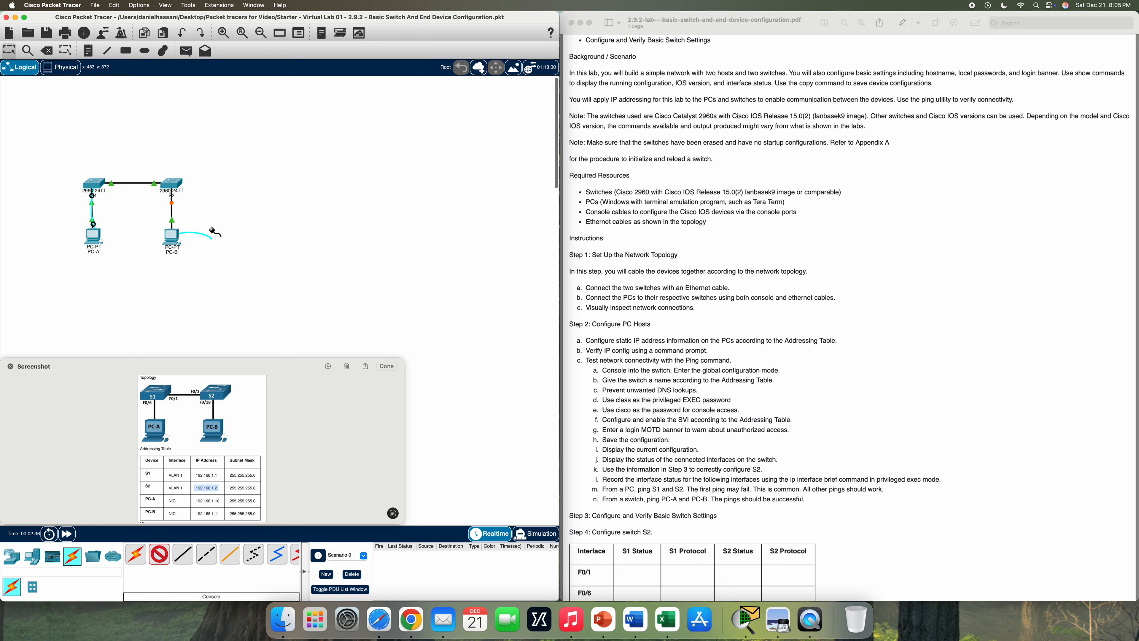
pyautogui.click(170, 191)
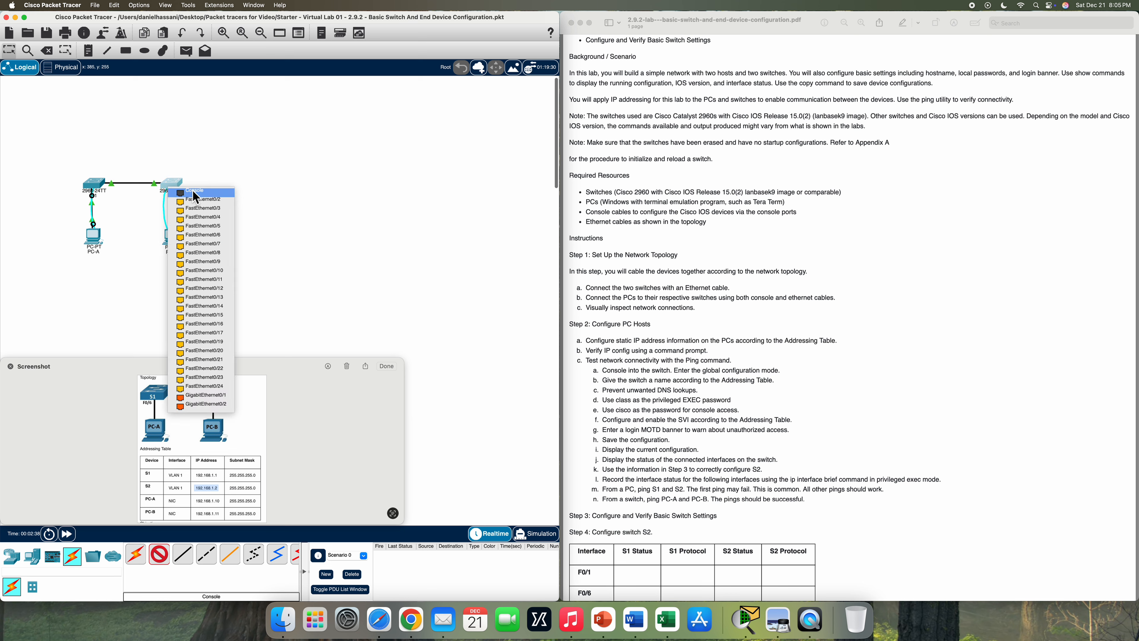
pyautogui.click(209, 192)
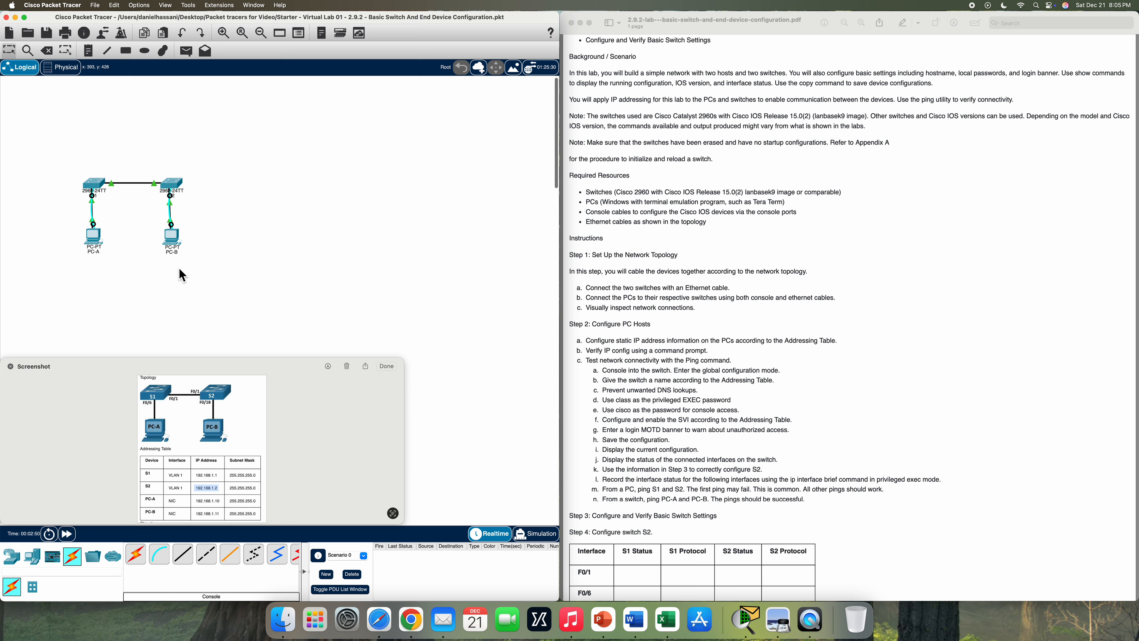
# - In PC-A's Desktop IP Configuration, enter 192.168.1.10 with mask 255.255.255.0, then close it
pyautogui.scroll(-5, 641, 341)
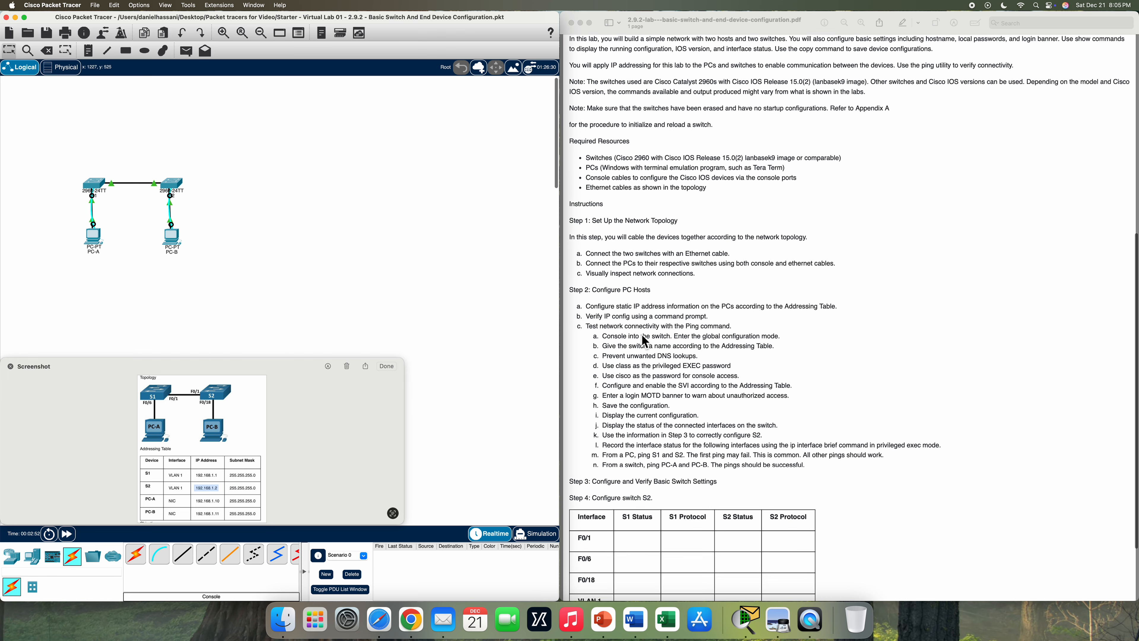
pyautogui.scroll(-3, 645, 341)
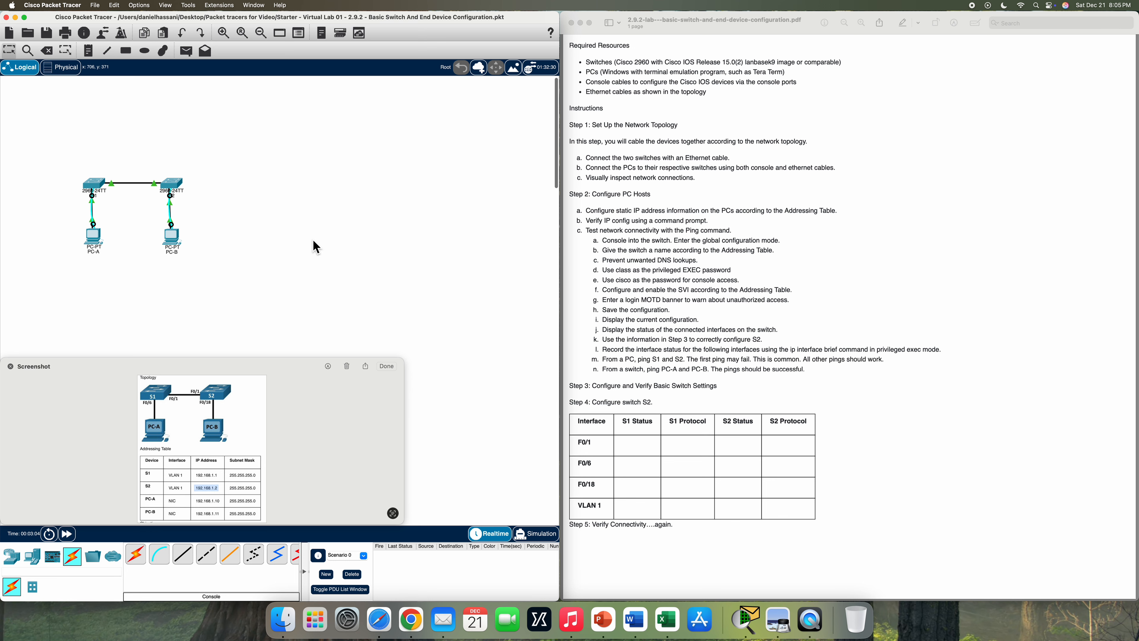
pyautogui.click(98, 243)
pyautogui.moveTo(709, 194); pyautogui.dragTo(512, 55)
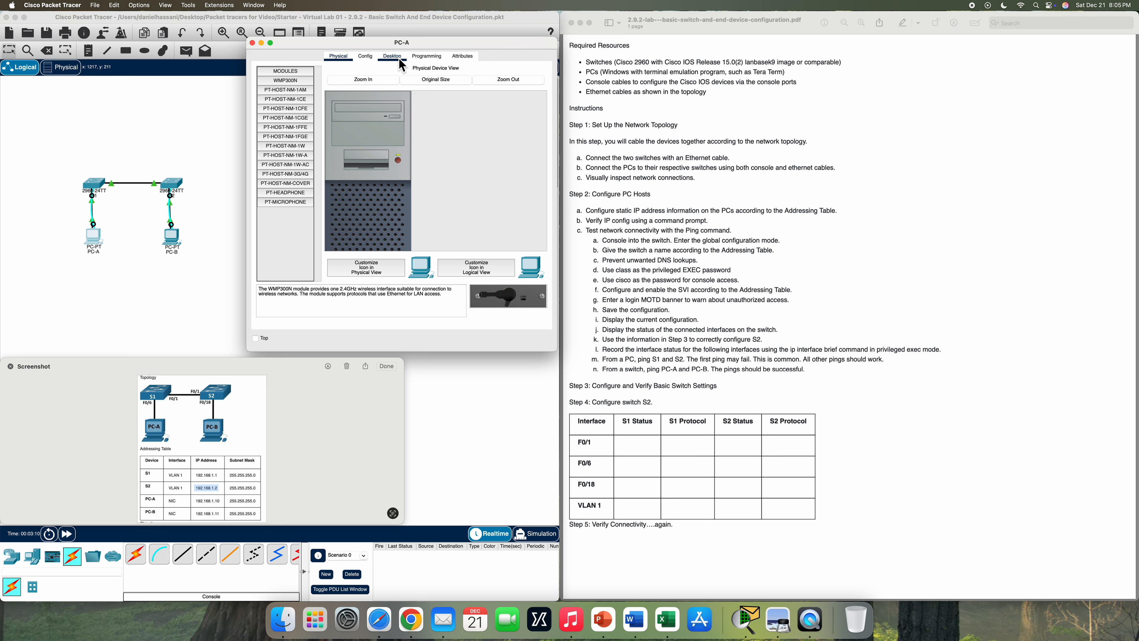
pyautogui.click(404, 67)
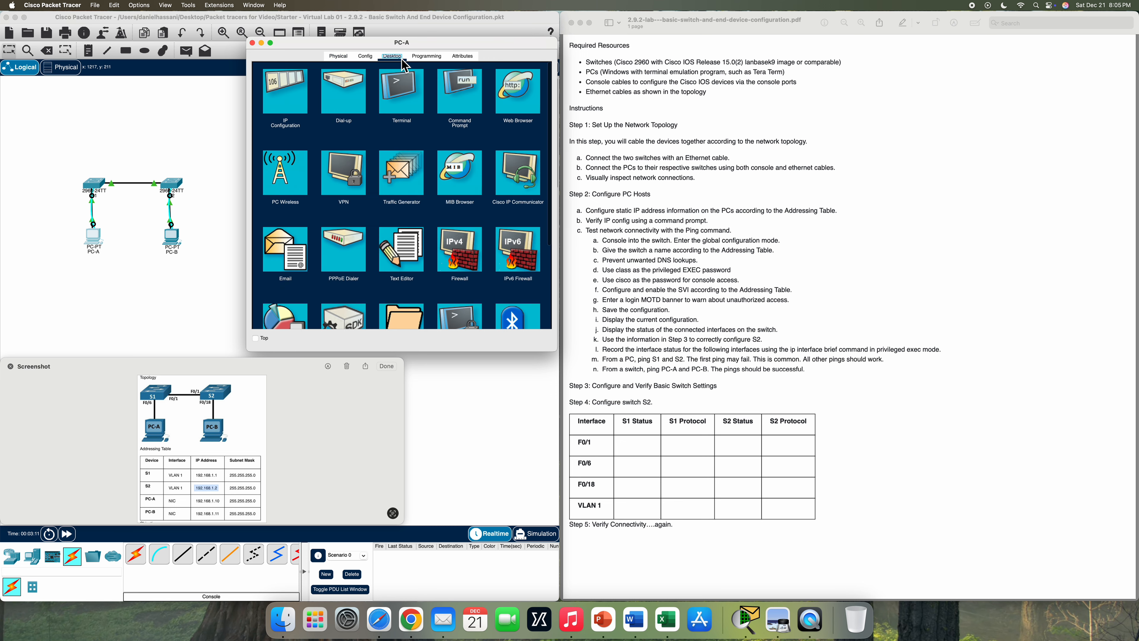
pyautogui.click(286, 109)
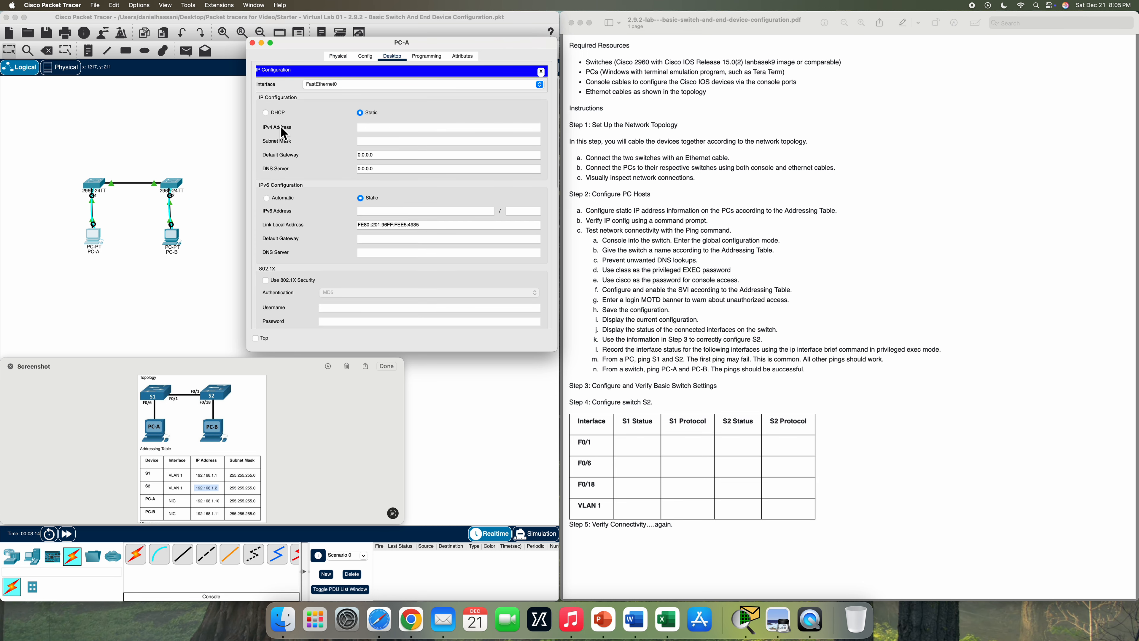
pyautogui.doubleClick(212, 503)
pyautogui.click(366, 141)
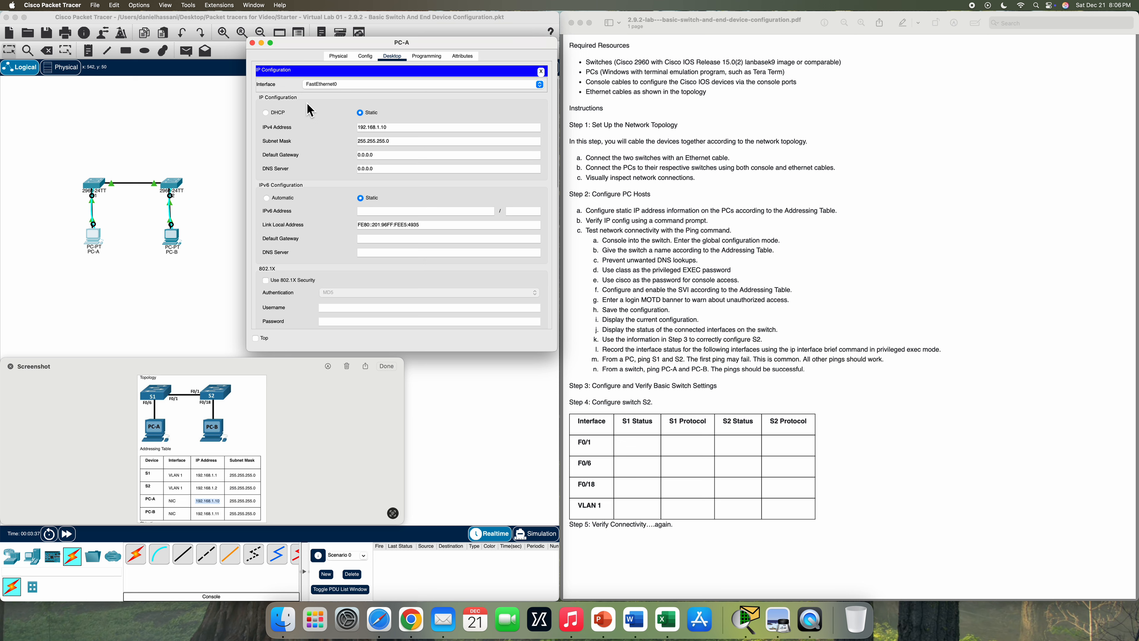
pyautogui.click(542, 72)
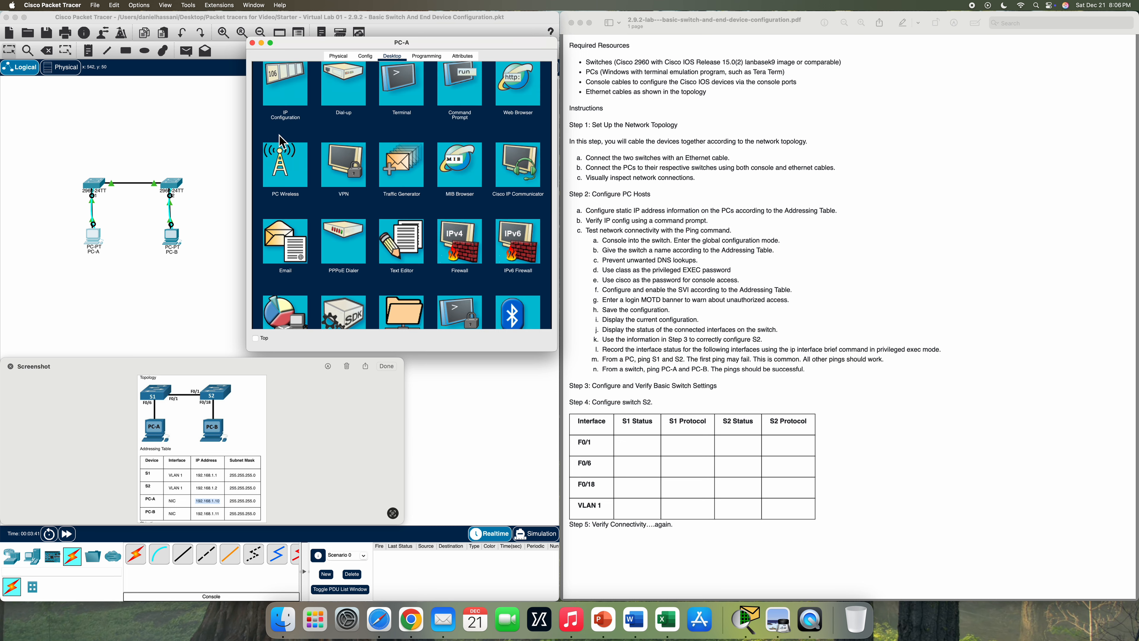
pyautogui.click(252, 43)
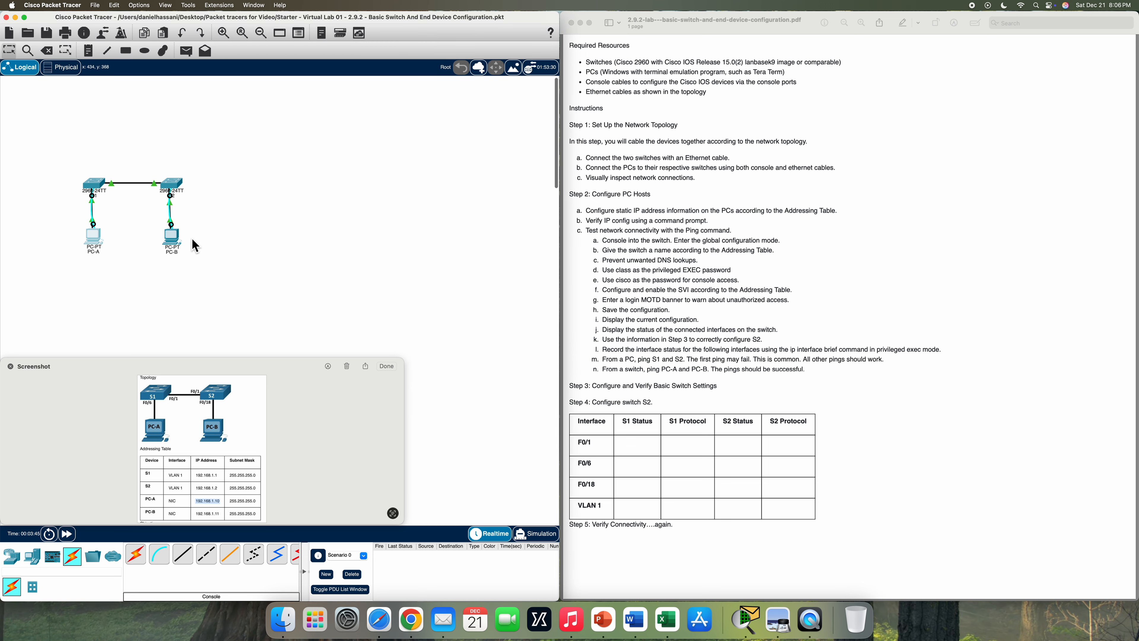
# - In PC-B's Desktop IP Configuration, enter 192.168.1.11 with mask 255.255.255.0, then close it
pyautogui.click(175, 242)
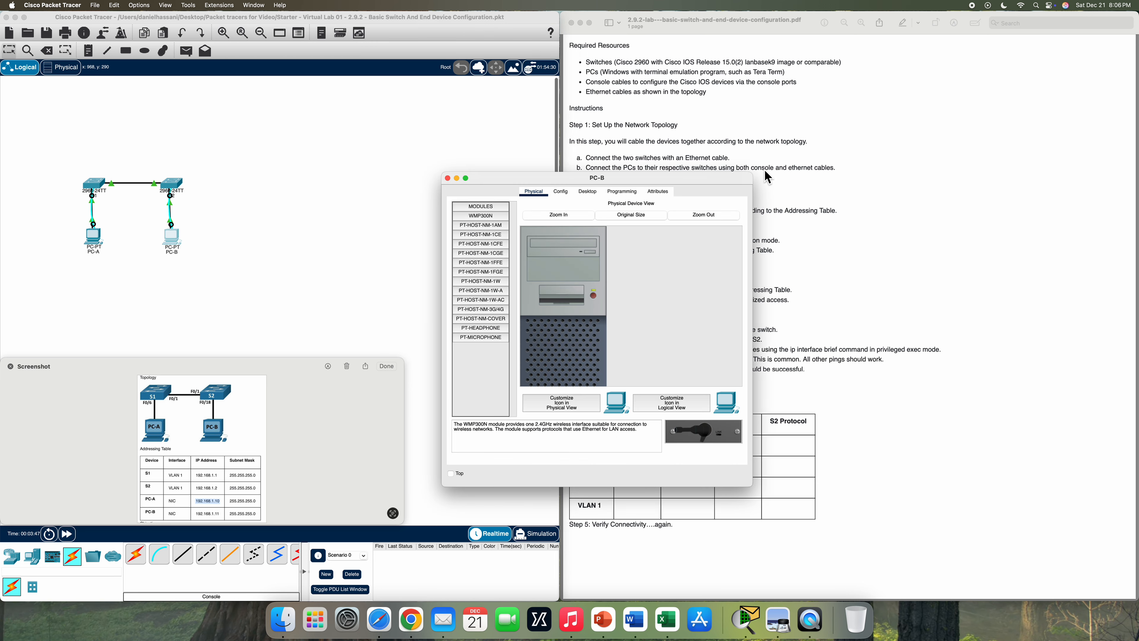
pyautogui.moveTo(726, 186); pyautogui.dragTo(535, 26)
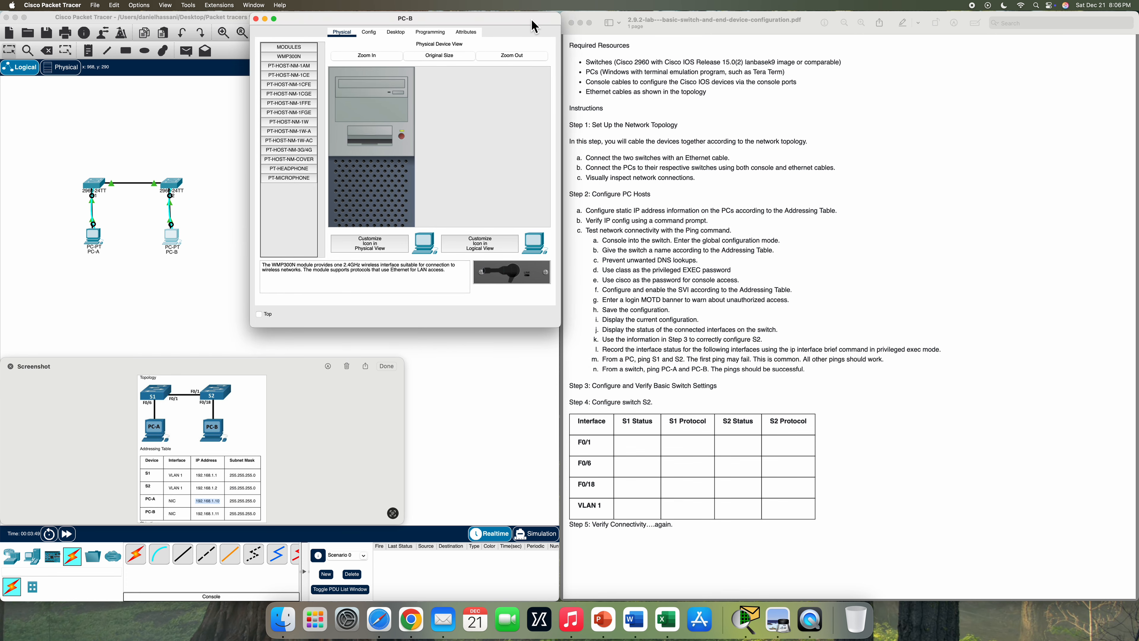
pyautogui.click(396, 32)
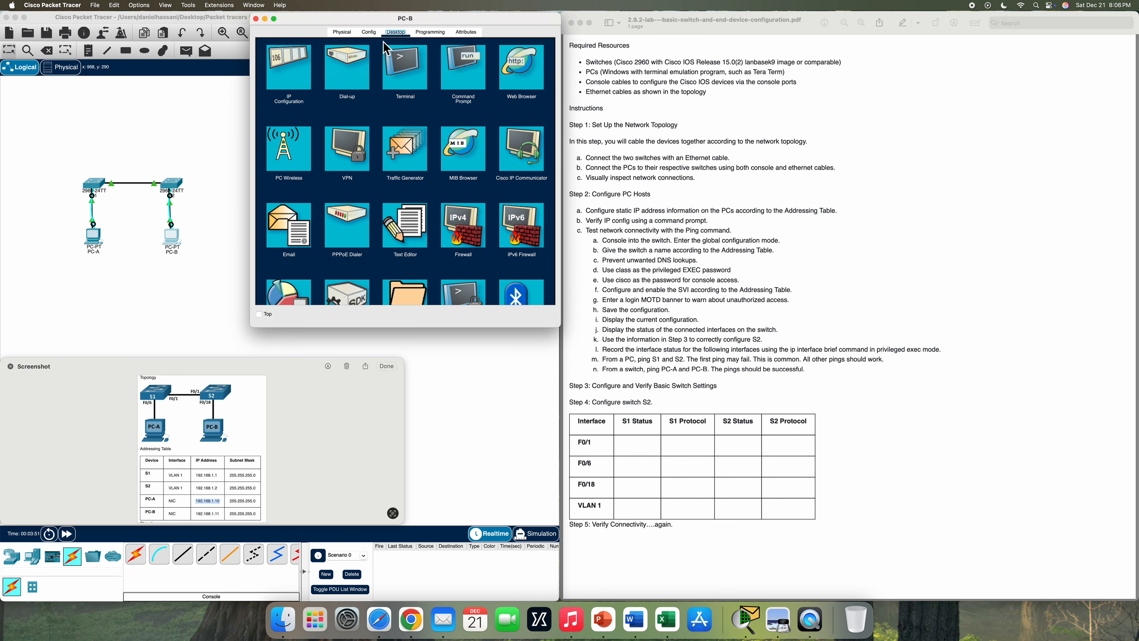
pyautogui.click(273, 94)
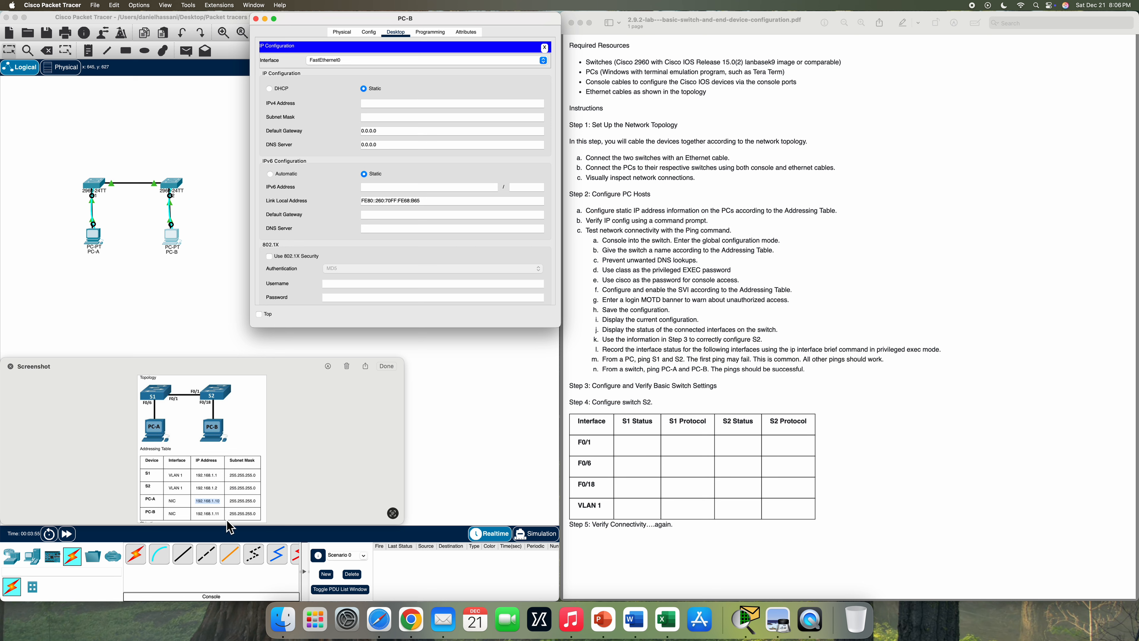
pyautogui.doubleClick(208, 513)
pyautogui.click(449, 117)
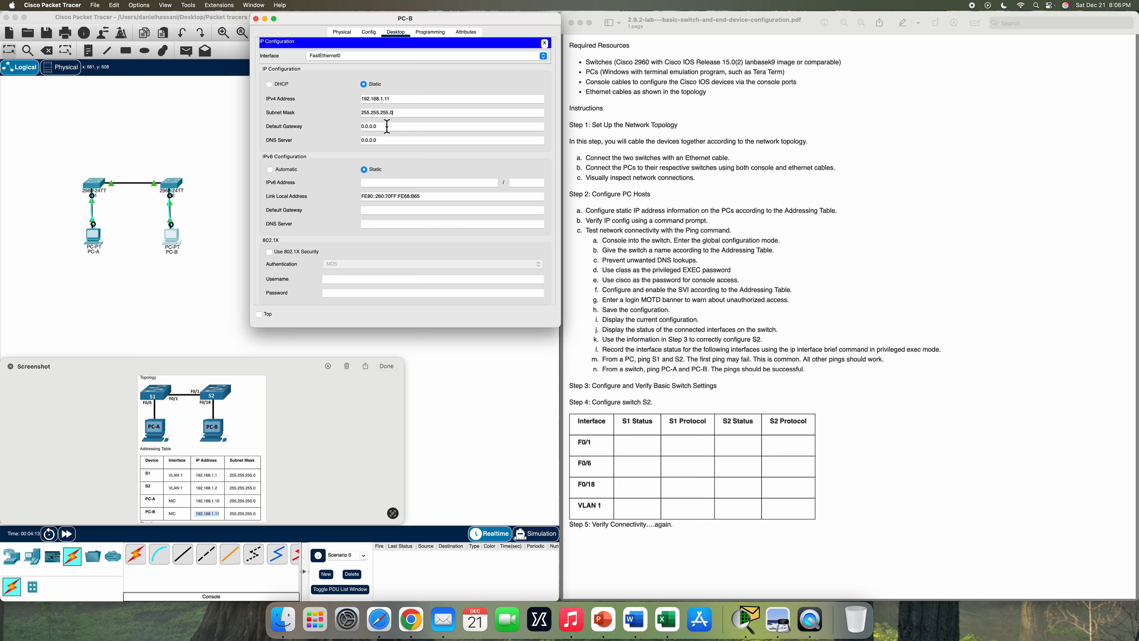
pyautogui.click(546, 44)
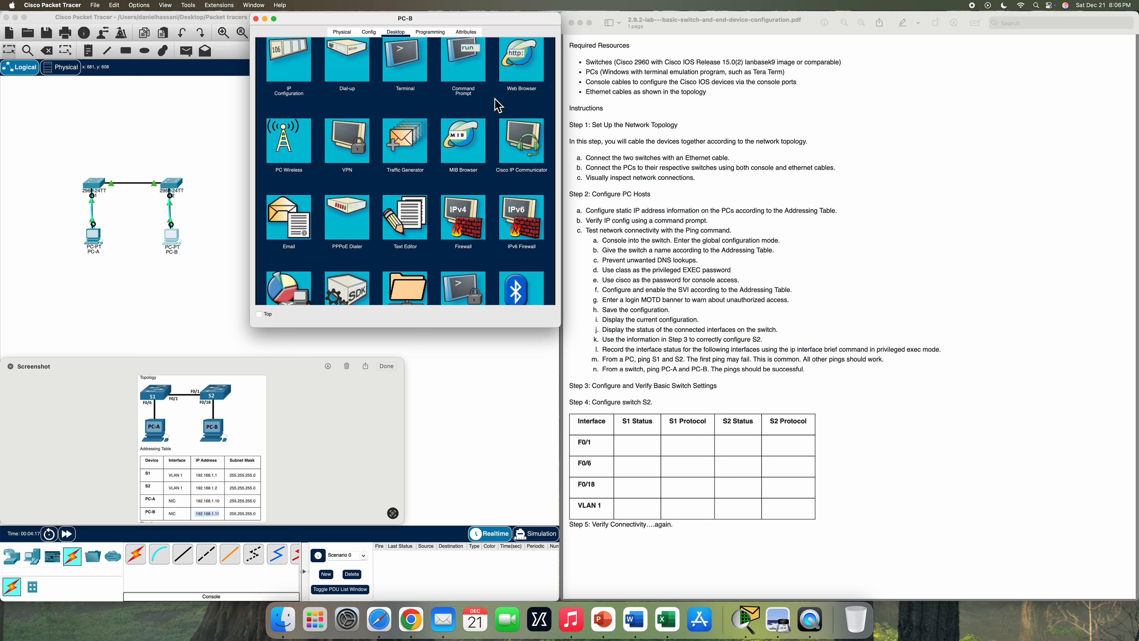
pyautogui.click(255, 19)
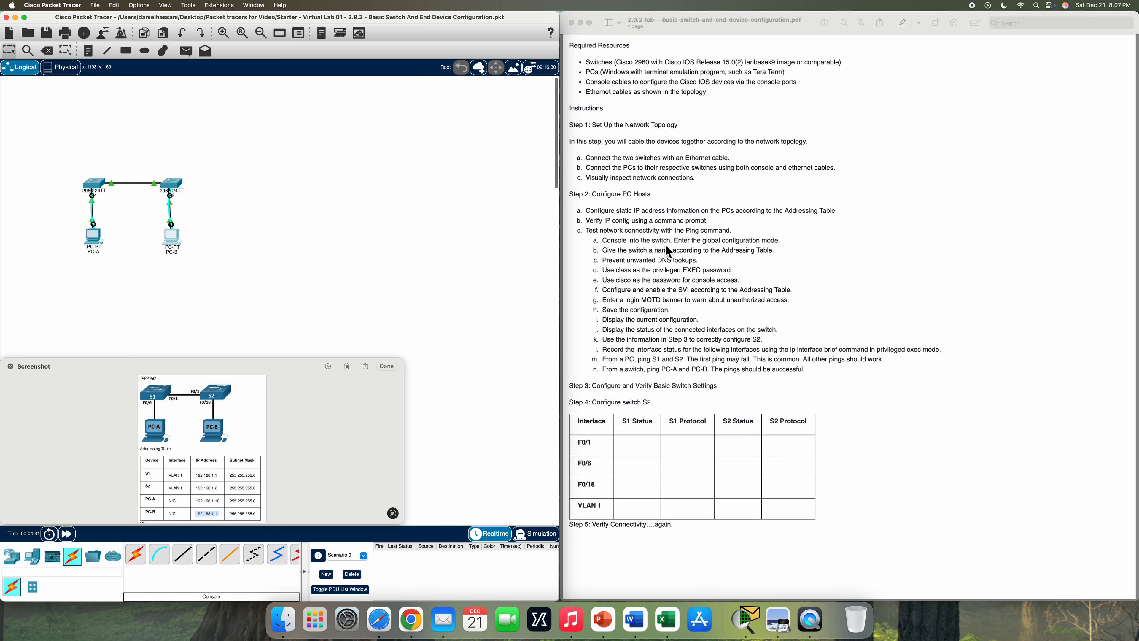
# - Start PC-A's Terminal with the default port settings and wake the switch console prompt
pyautogui.click(98, 243)
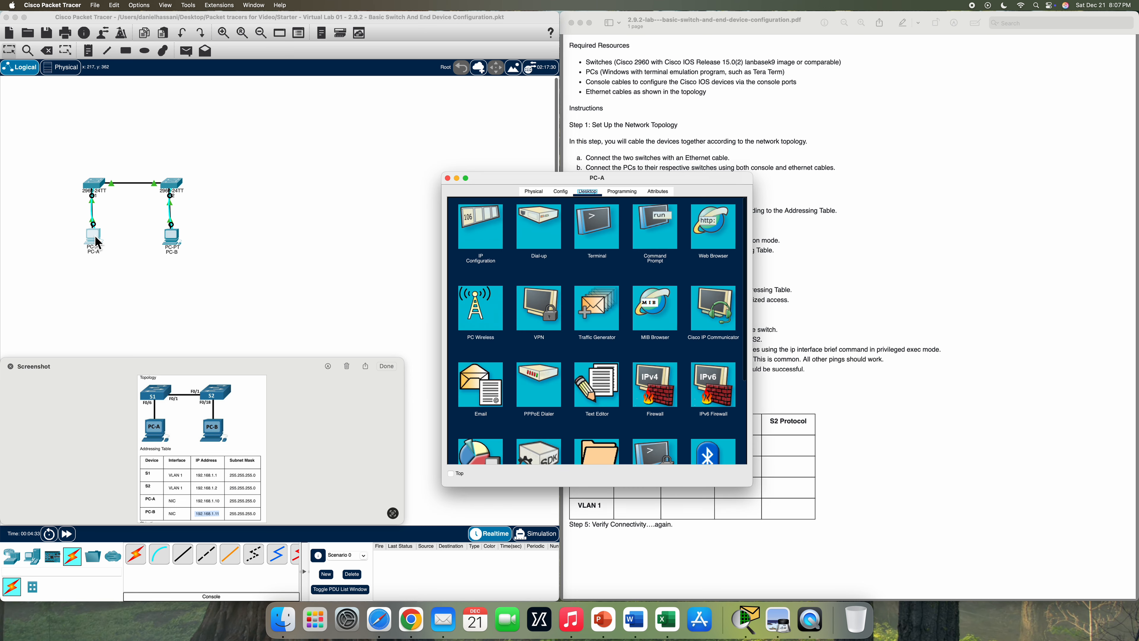
pyautogui.moveTo(677, 176); pyautogui.dragTo(482, 17)
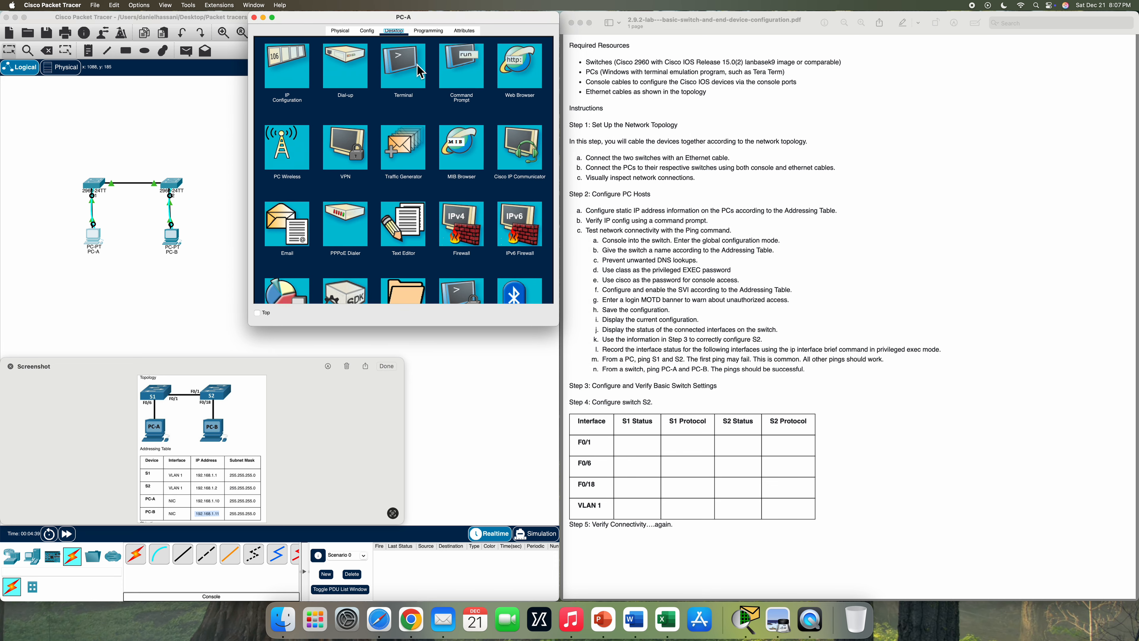
pyautogui.click(422, 81)
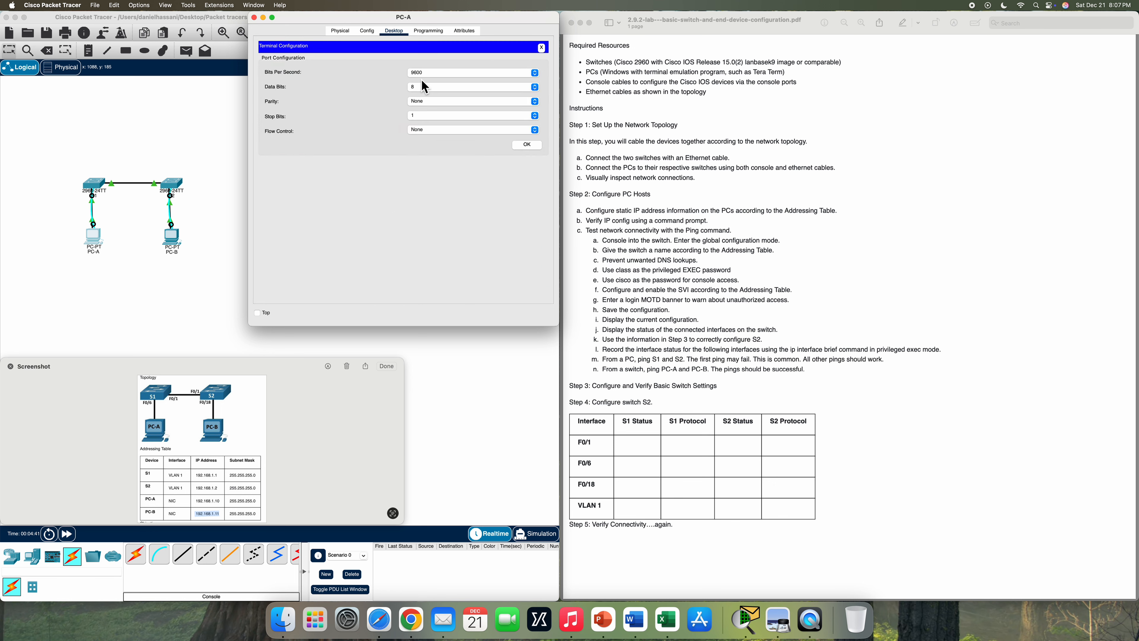
pyautogui.click(533, 147)
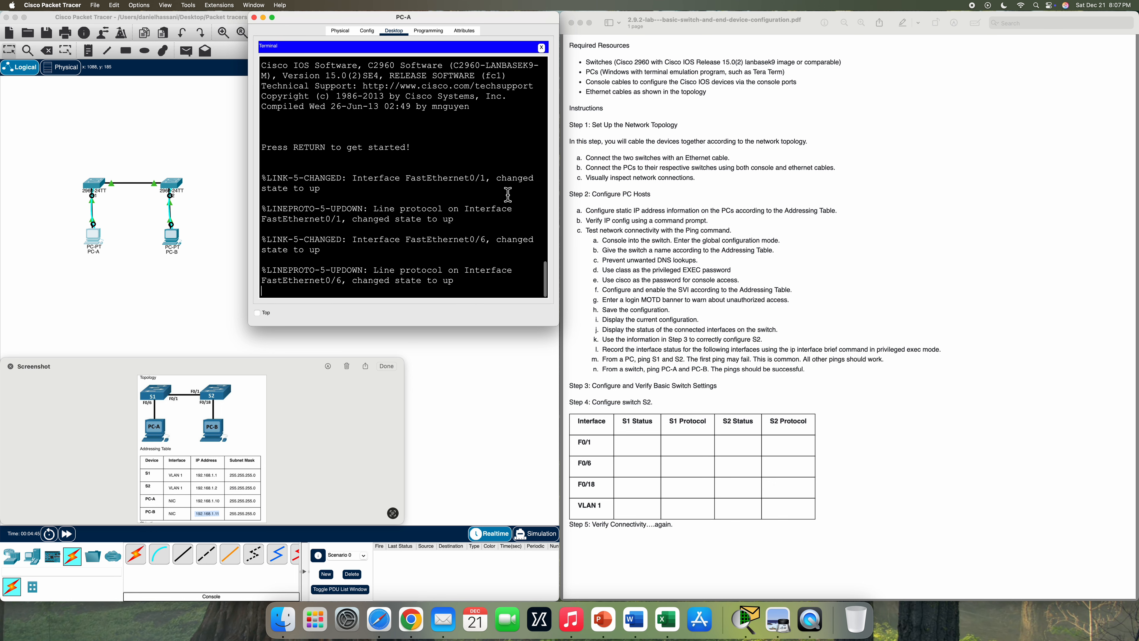
pyautogui.press('Return')
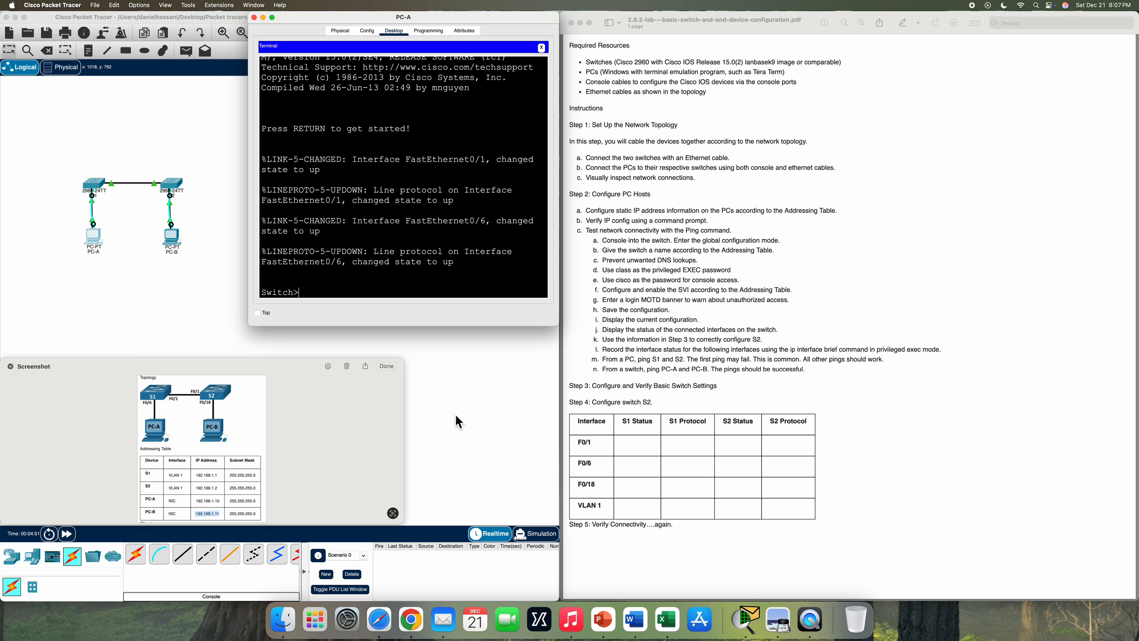
# - Enter privileged and global configuration mode and set the switch hostname to S1
pyautogui.write('enable')
pyautogui.press('Return')
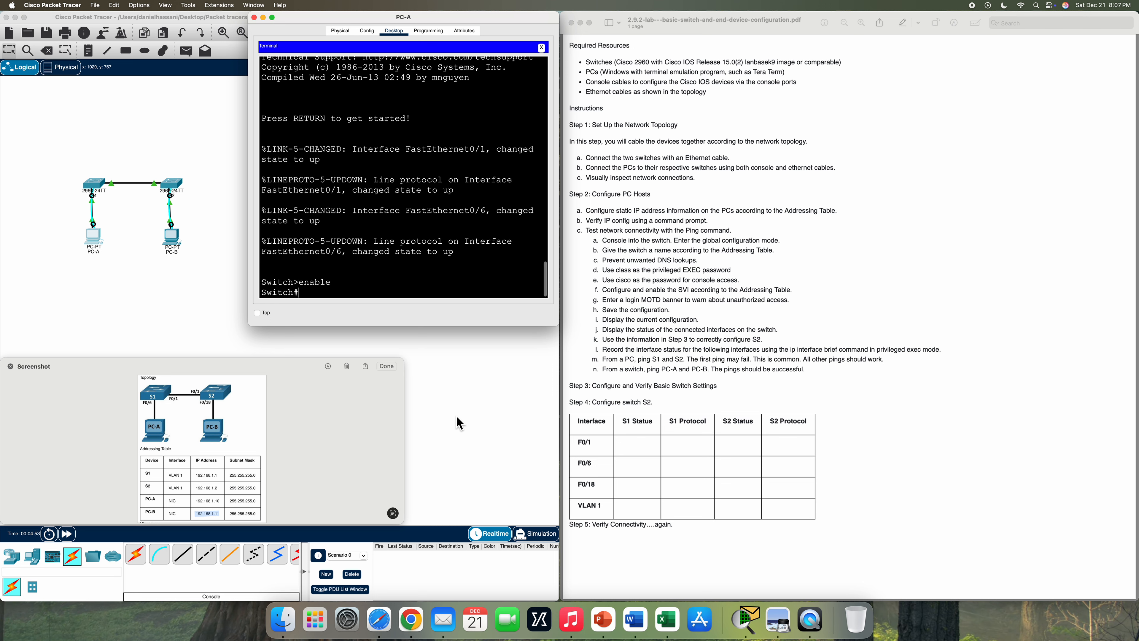
pyautogui.write('config t')
pyautogui.press('Return')
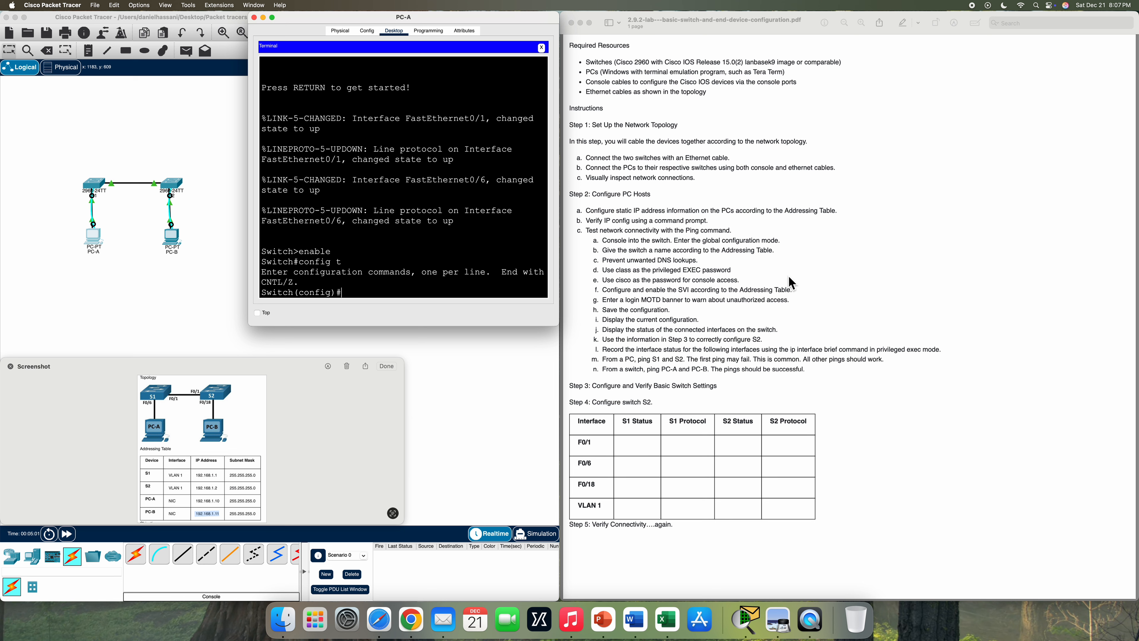
pyautogui.write('hostname')
pyautogui.write('S')
pyautogui.press('BackSpace')
pyautogui.press('BackSpace')
pyautogui.write('S1')
pyautogui.press('Return')
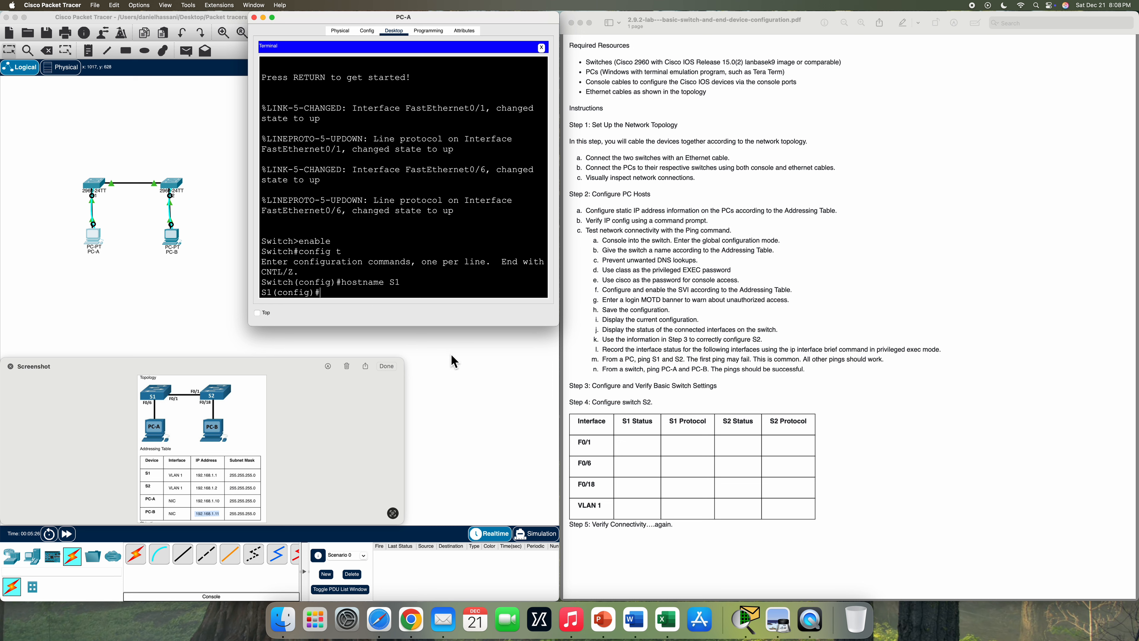
# - Disable DNS lookups with no ip domain-lookup and set the enable secret
pyautogui.write('p domain-lookup')
pyautogui.press('Return')
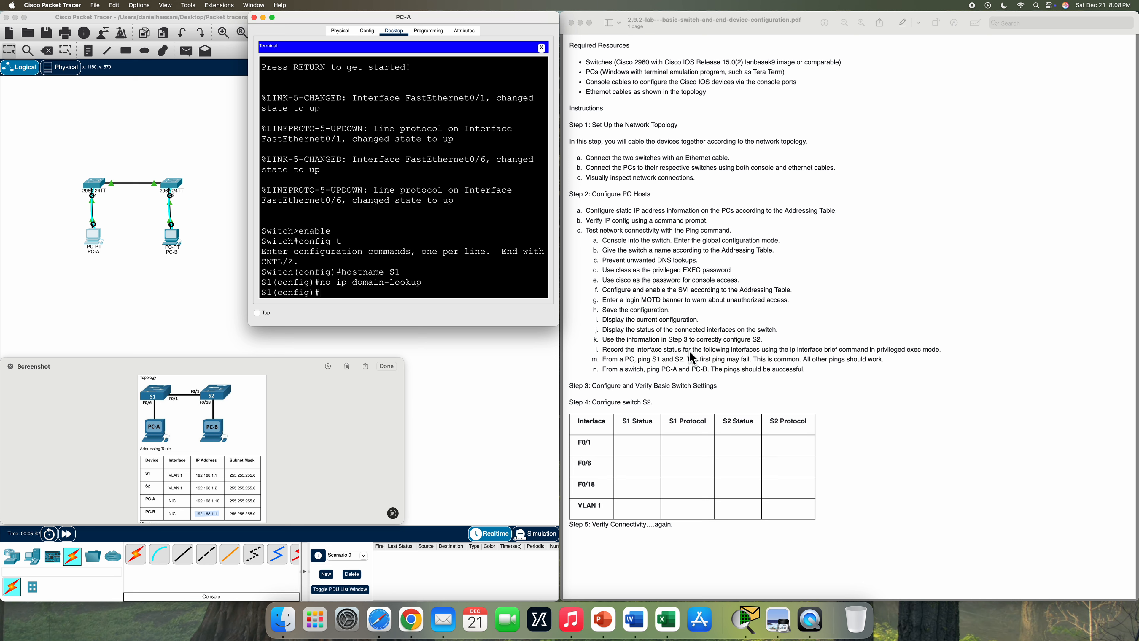
pyautogui.write('nable secret class')
pyautogui.press('Return')
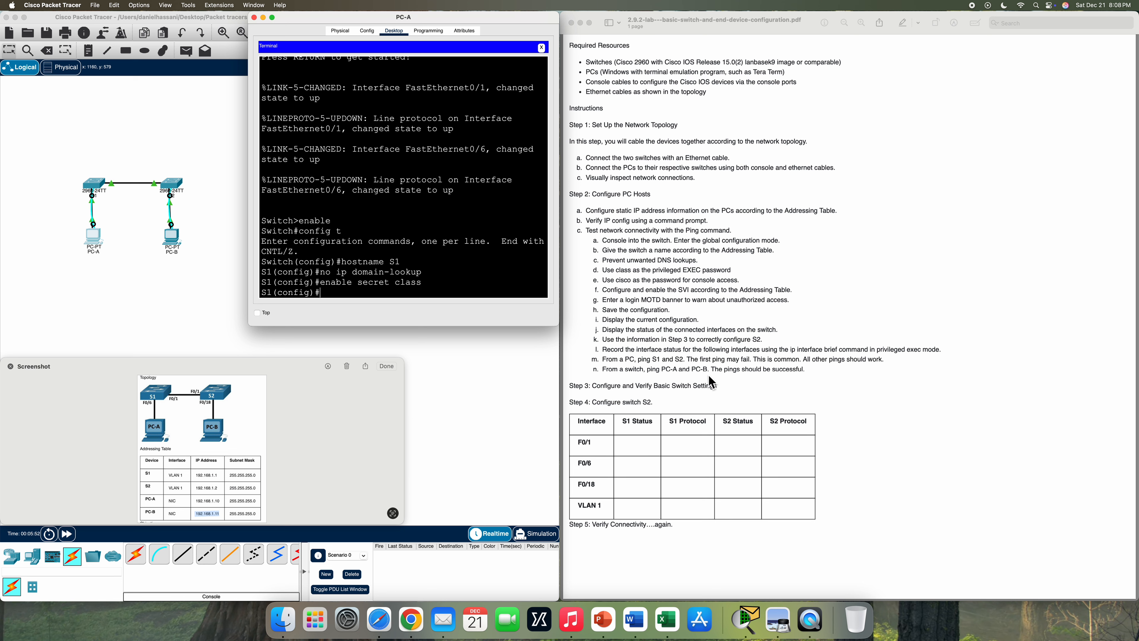
pyautogui.write('line console 0')
# - Set a console line 0 password, require login, and exit to global configuration
pyautogui.press('Return')
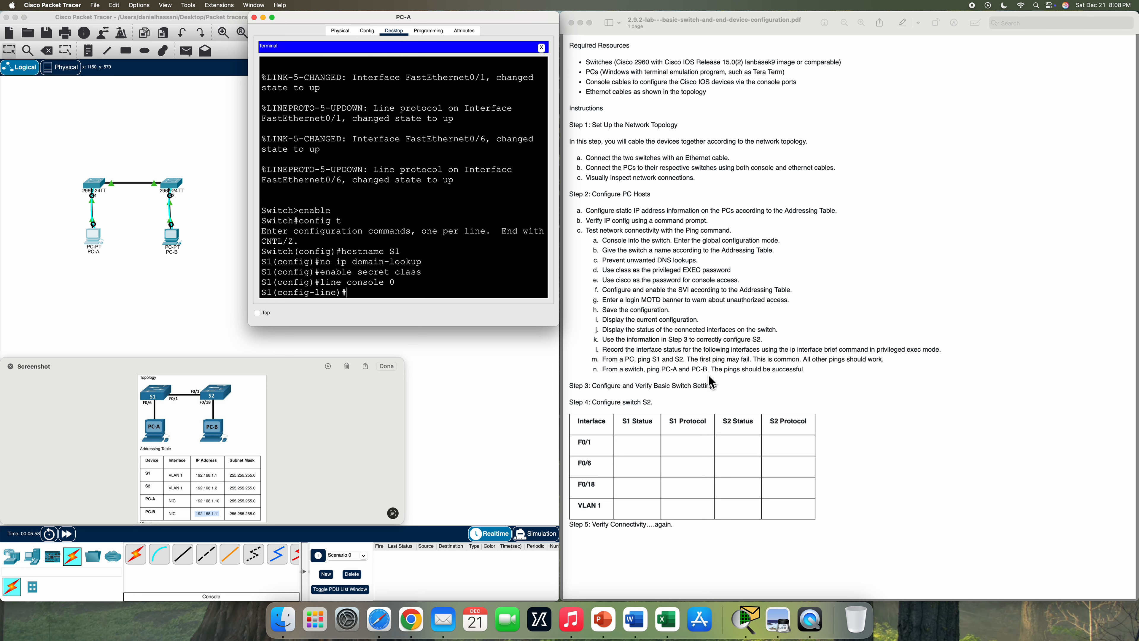
pyautogui.write('password cisco')
pyautogui.press('Return')
pyautogui.write('login')
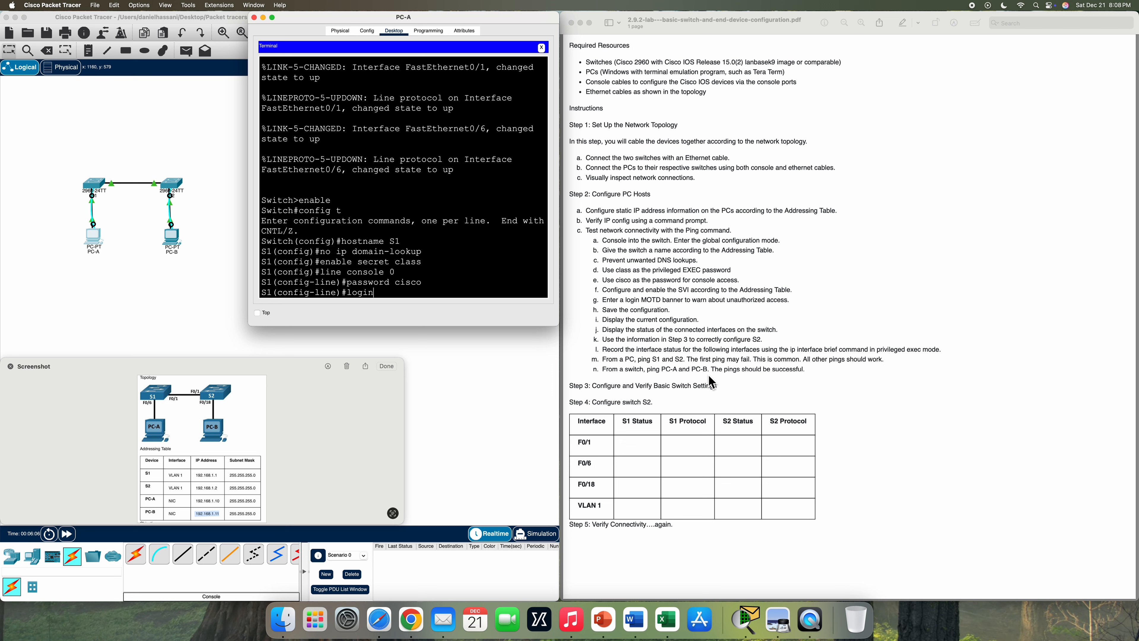
pyautogui.press('Return')
pyautogui.write('exit')
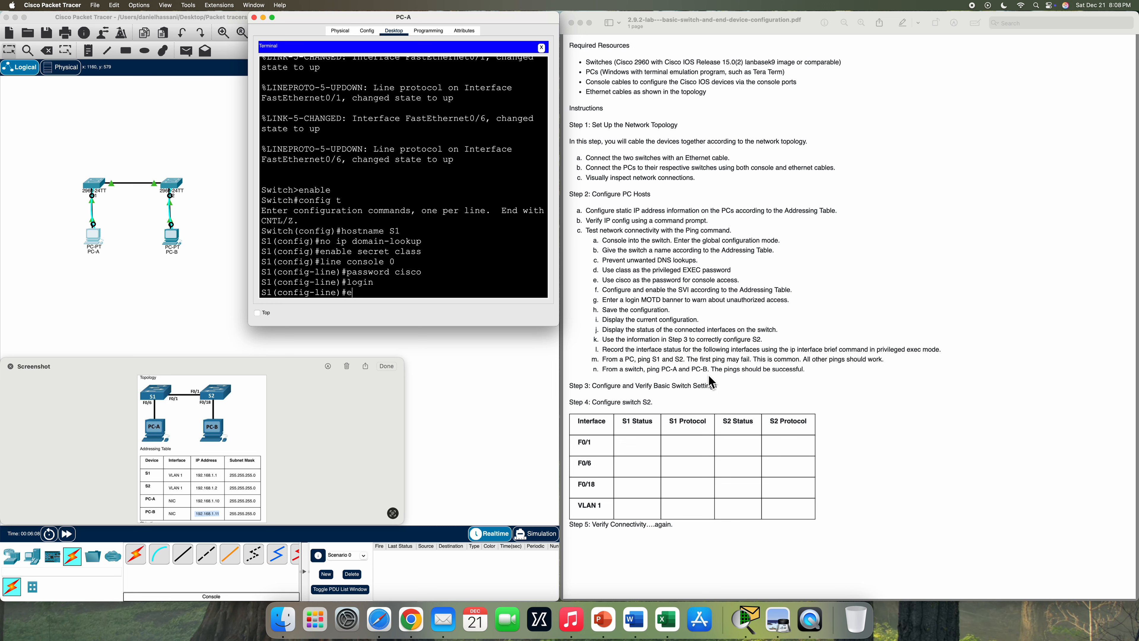
pyautogui.press('Return')
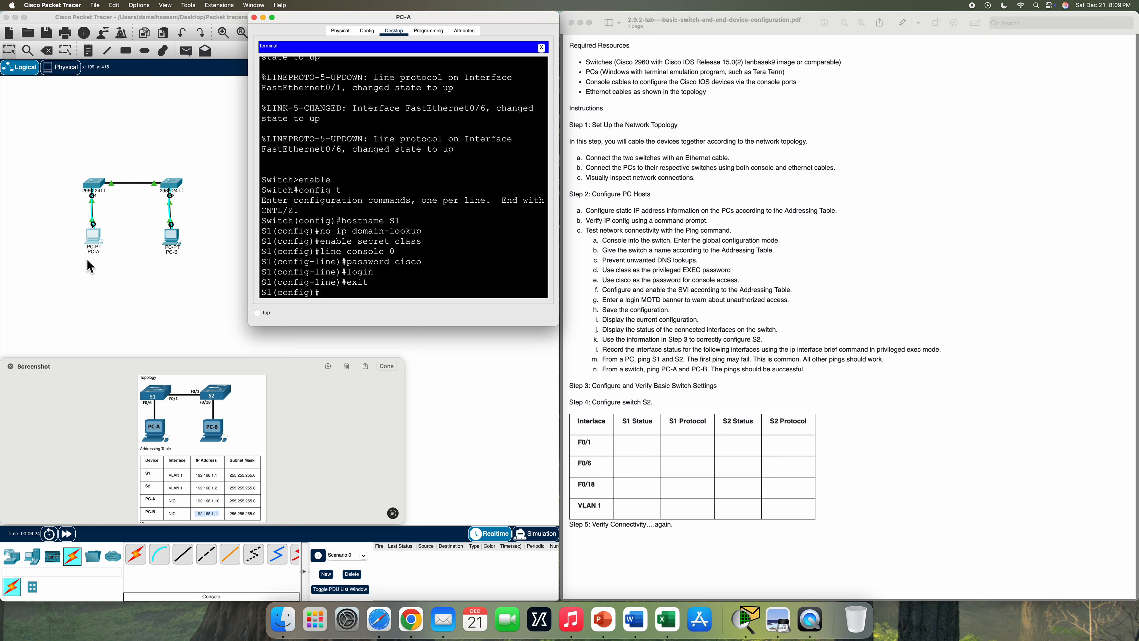
# - Assign 192.168.1.1 255.255.255.0 to S1's interface VLAN 1
pyautogui.write('interface vlan')
pyautogui.write('1')
pyautogui.press('Return')
pyautogui.write('ip address')
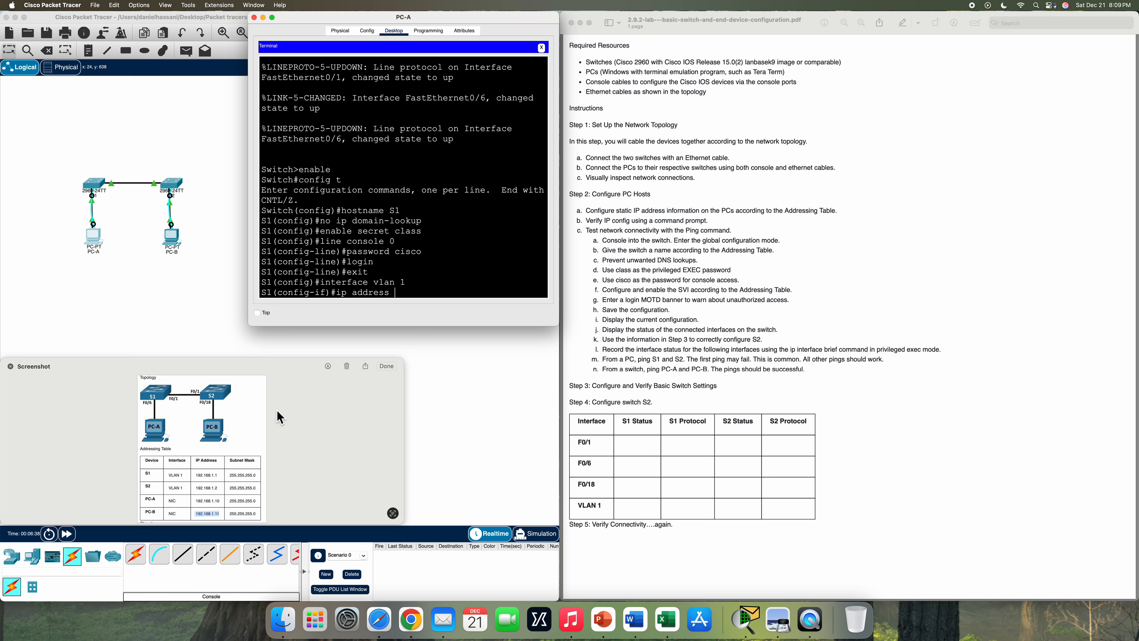
pyautogui.doubleClick(208, 475)
pyautogui.write('192.168.1.1 2555')
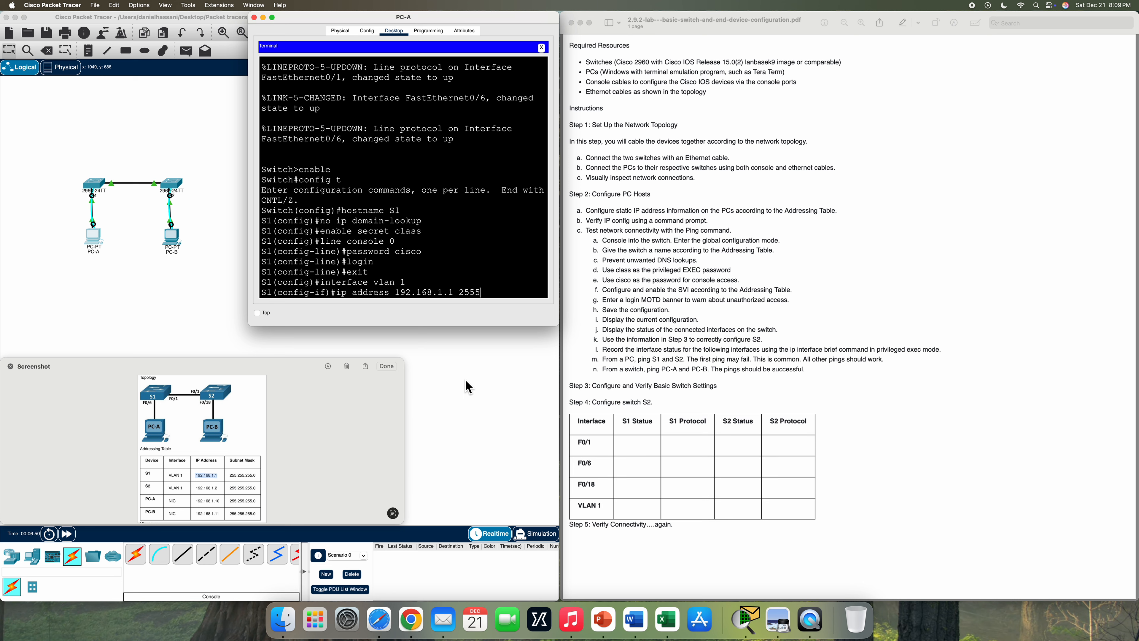
pyautogui.press('BackSpace')
pyautogui.write('.255.255.0')
pyautogui.press('Return')
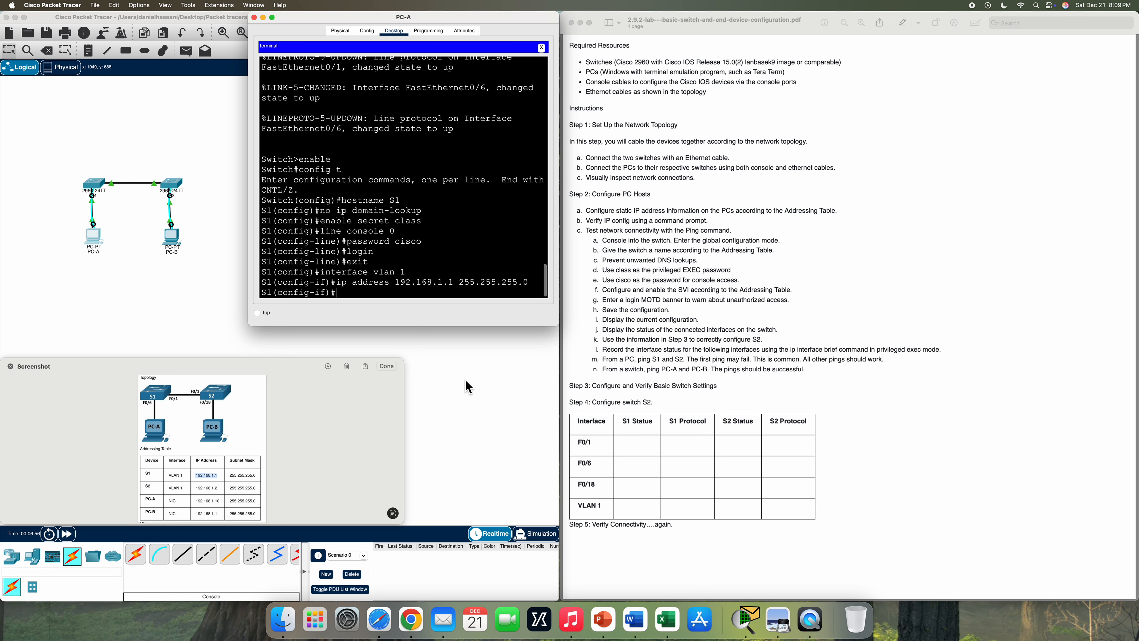
# - Bring interface VLAN 1 up with no shutdown and exit to global configuration
pyautogui.write('no shutdown')
pyautogui.press('Return')
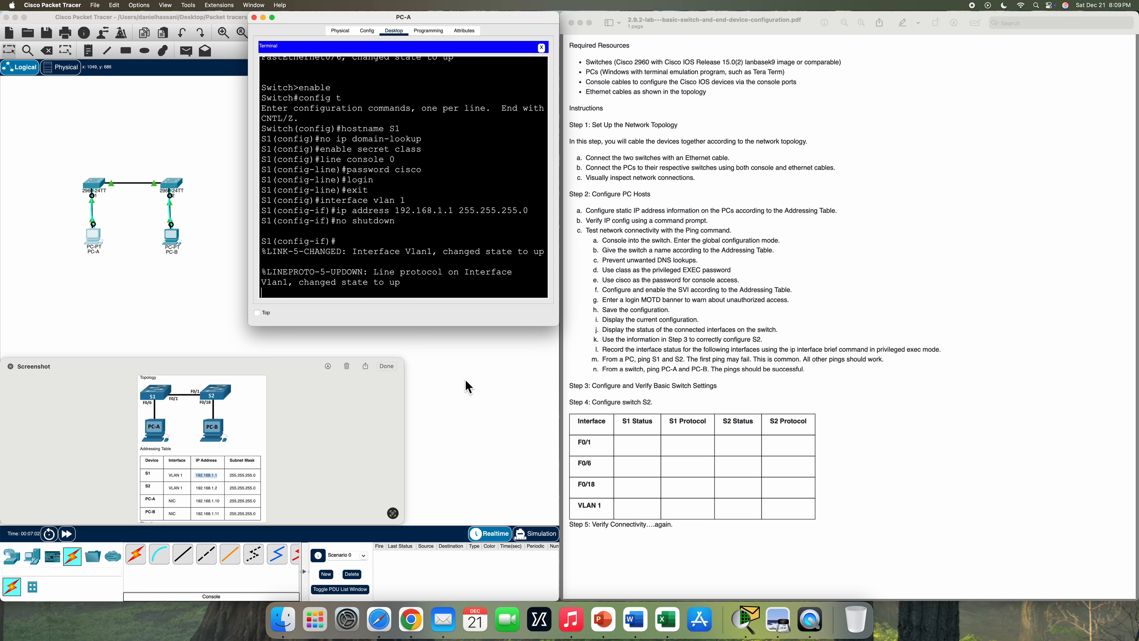
pyautogui.press('Return')
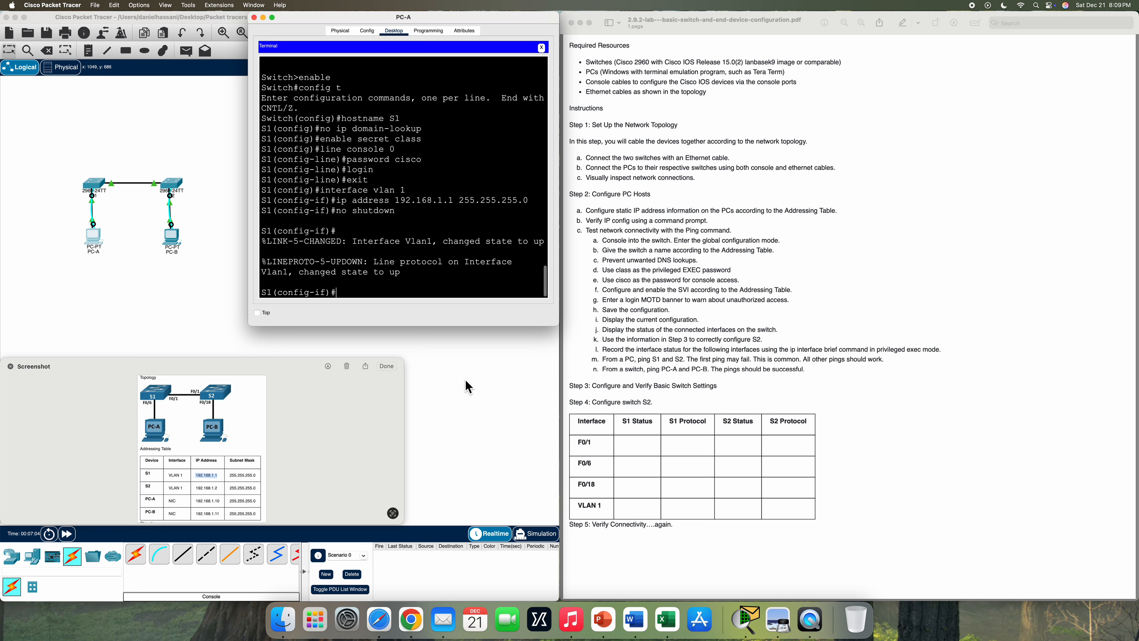
pyautogui.write('exit')
pyautogui.press('Return')
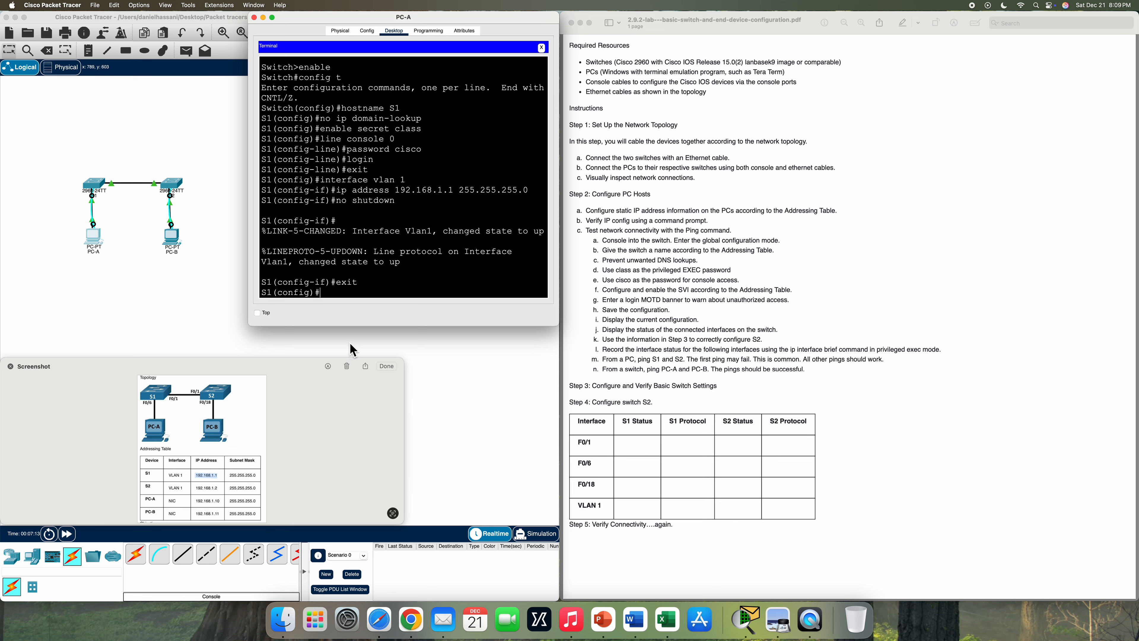
# - Set the MOTD banner 'This is a secure network. Authorized access only' and return to privileged EXEC
pyautogui.write('banner motd $ TThis is a secure network. Authorize')
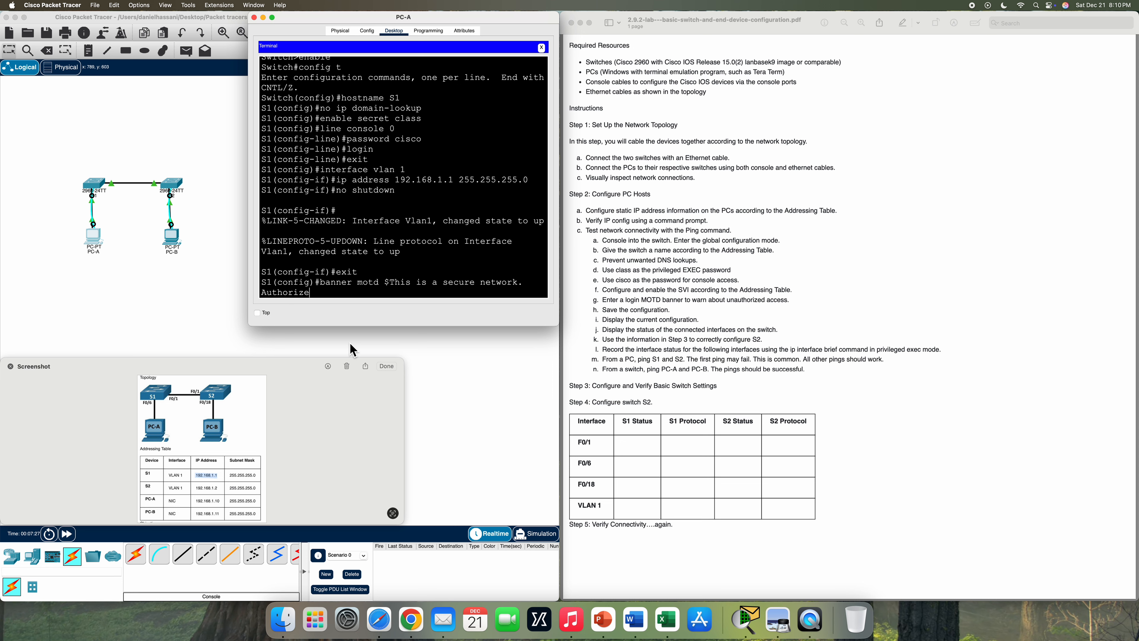
pyautogui.write('d access only!$')
pyautogui.press('Return')
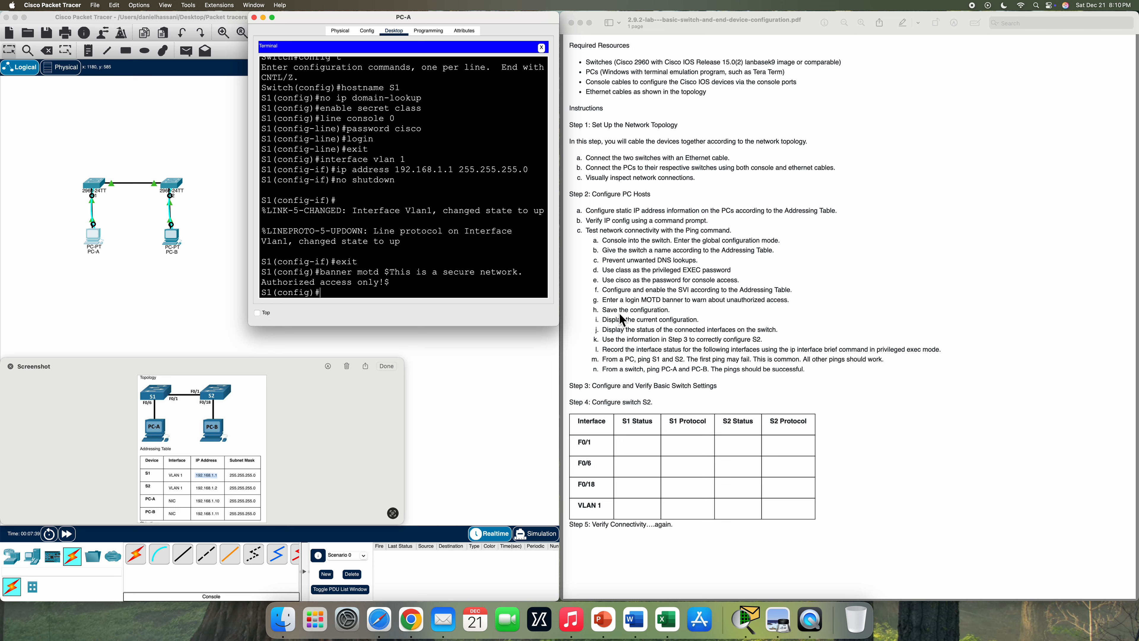
pyautogui.write('exit')
pyautogui.press('Return')
# - Save S1's running configuration to startup-config with copy run start
pyautogui.press('Return')
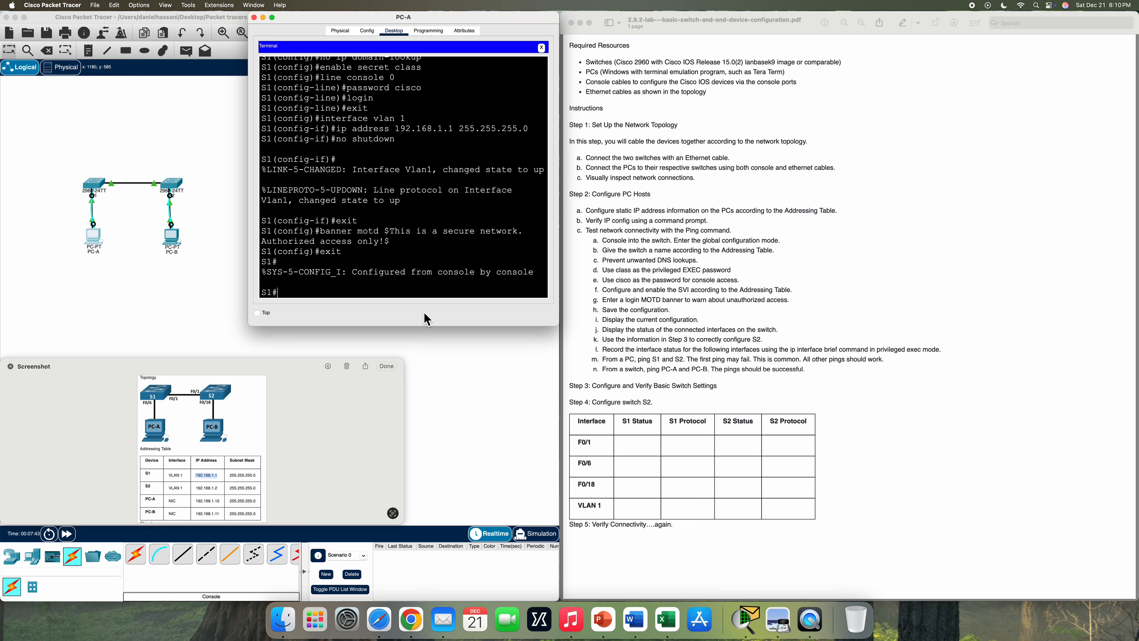
pyautogui.write('copy run start')
pyautogui.press('Return')
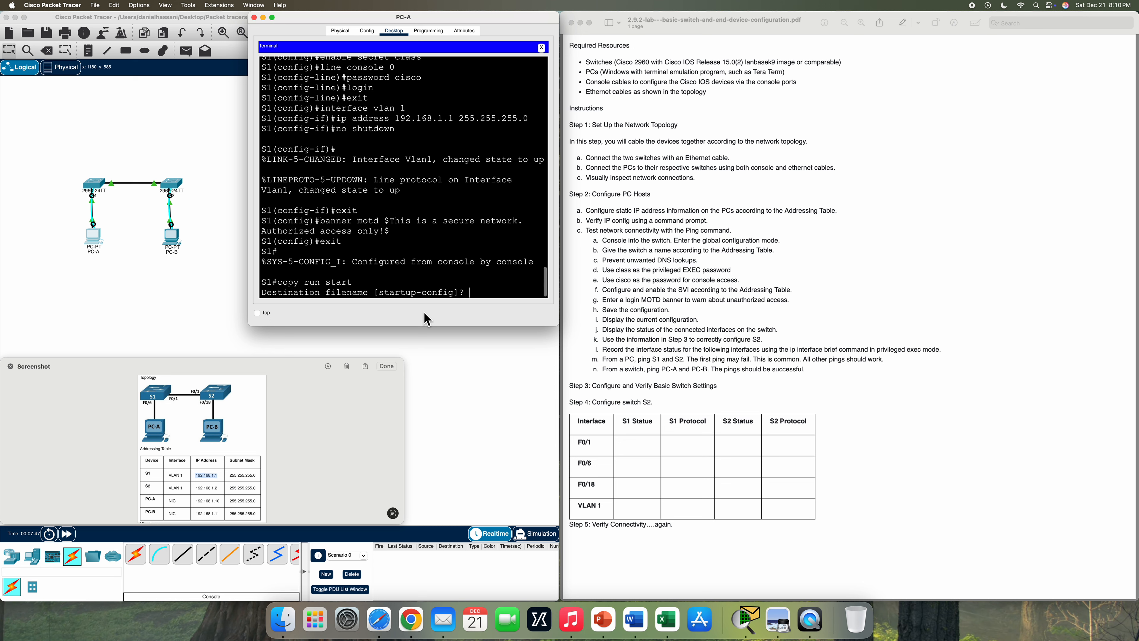
pyautogui.press('Return')
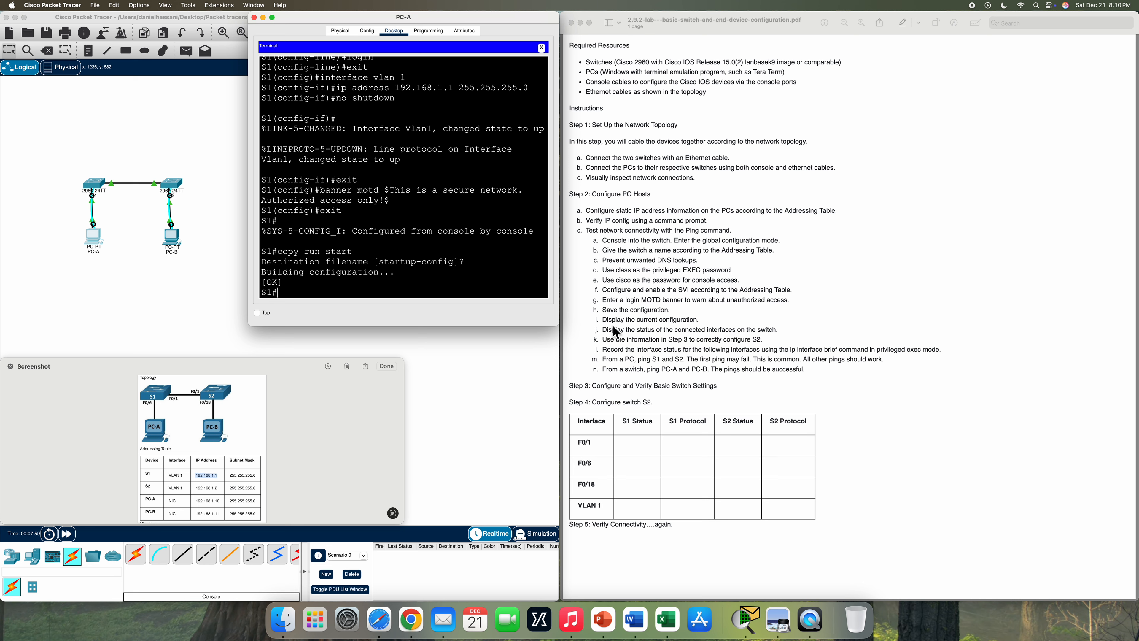
# - Run show run on S1 and page through its full running configuration back to the S1# prompt
pyautogui.write('show run')
pyautogui.press('Return')
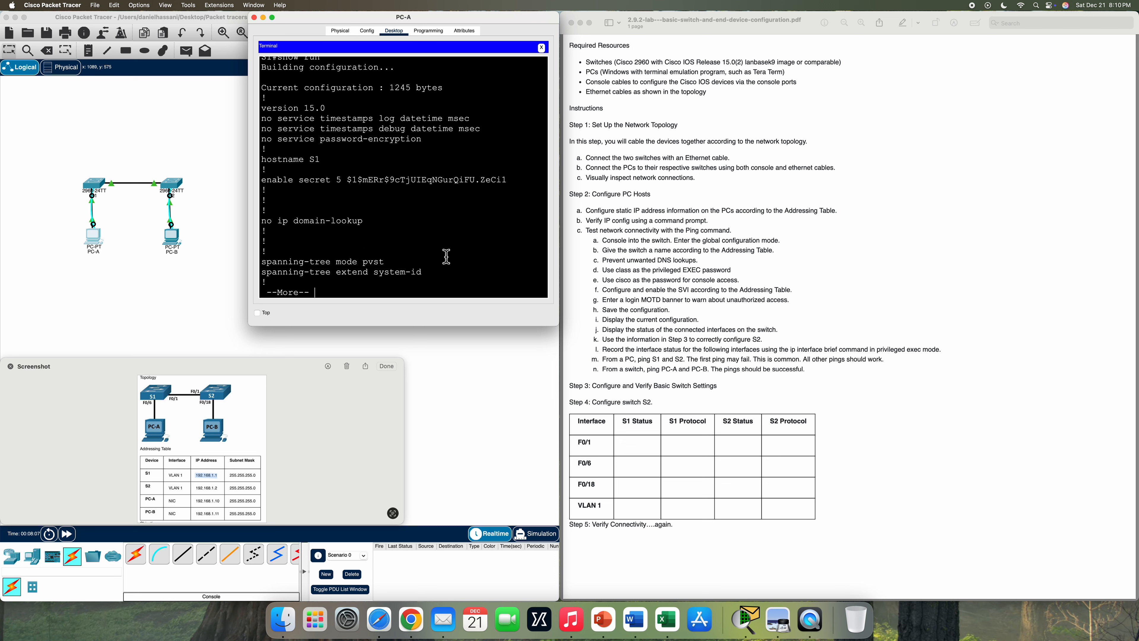
pyautogui.press('space')
pyautogui.press('space')
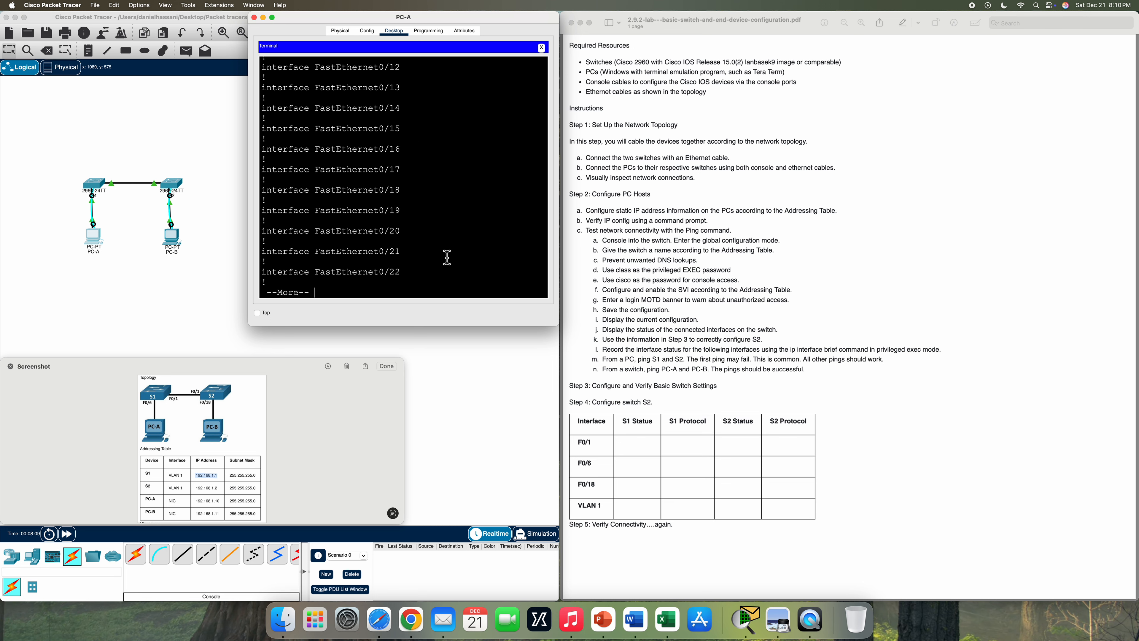
pyautogui.press('space')
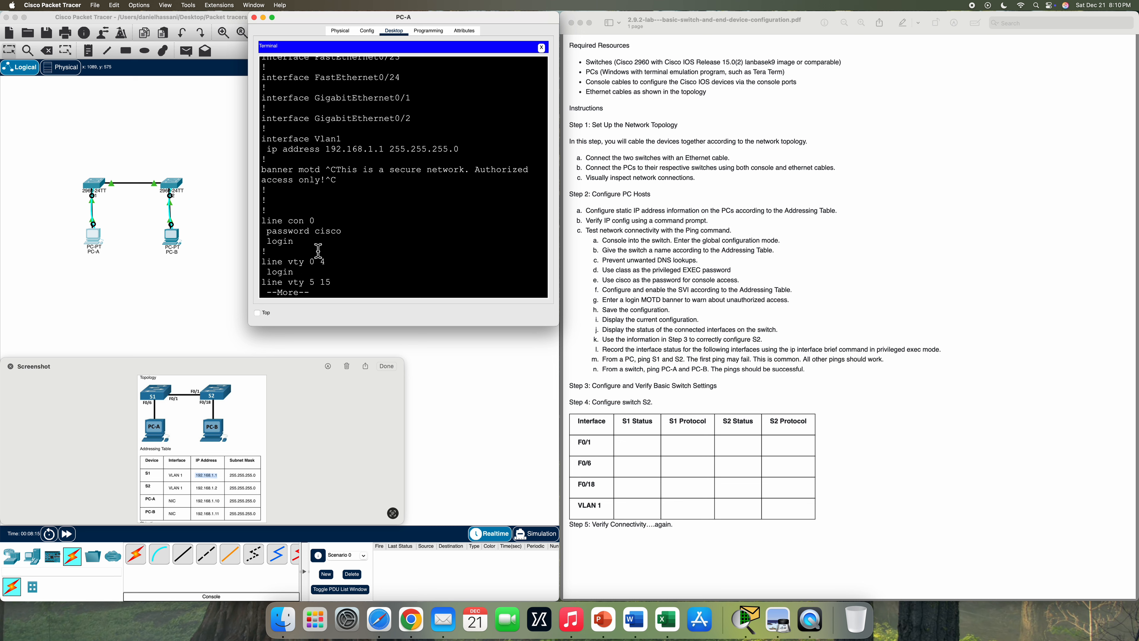
pyautogui.press('space')
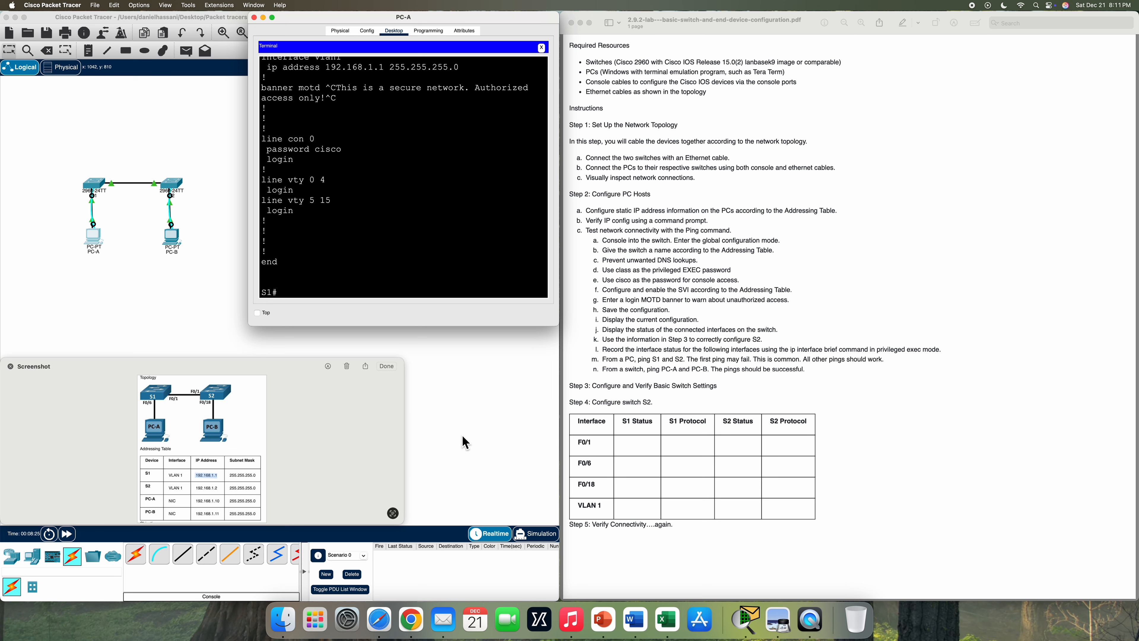
# - Run show ip interface brief on S1 and review the output to confirm Vlan1 at 192.168.1.1 is up
pyautogui.write('show ip interface brief')
pyautogui.press('Return')
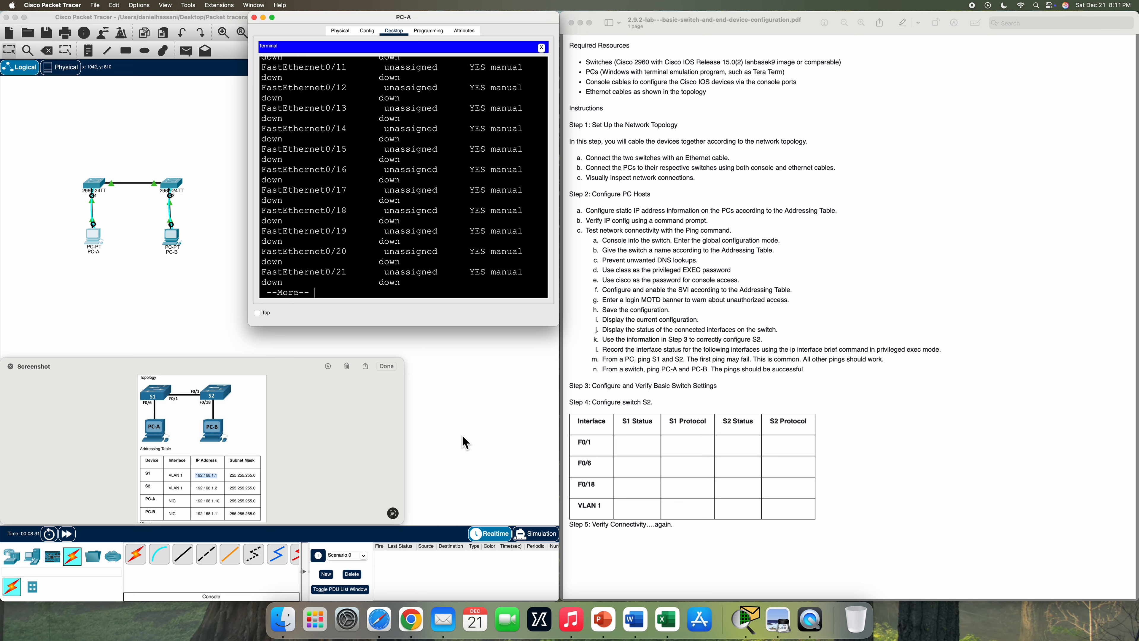
pyautogui.press('space')
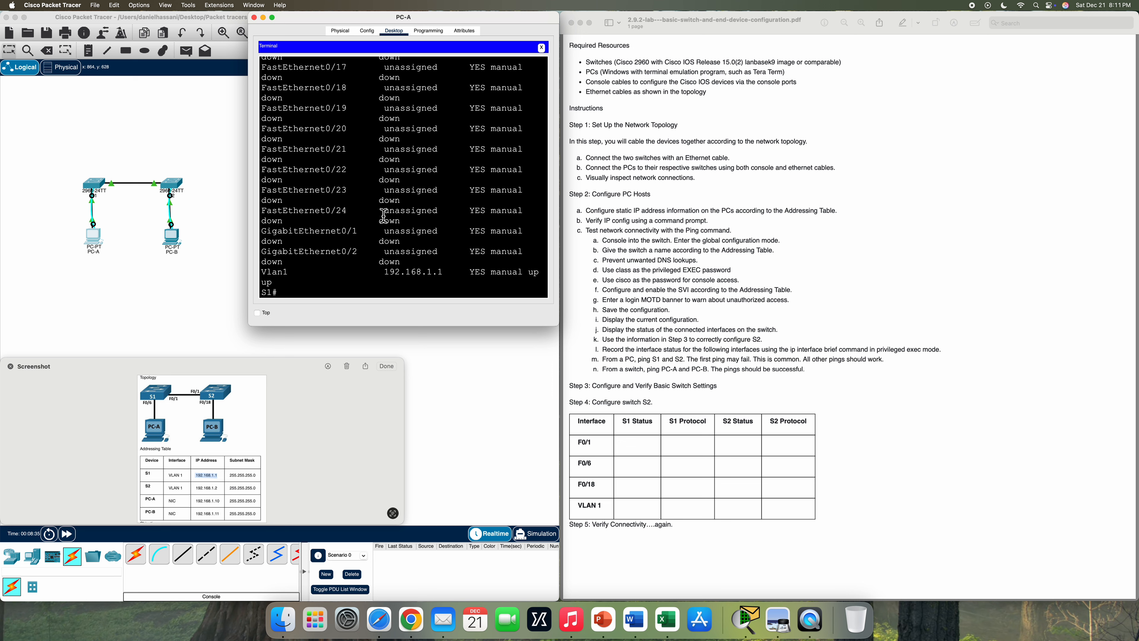
pyautogui.scroll(1, 384, 215)
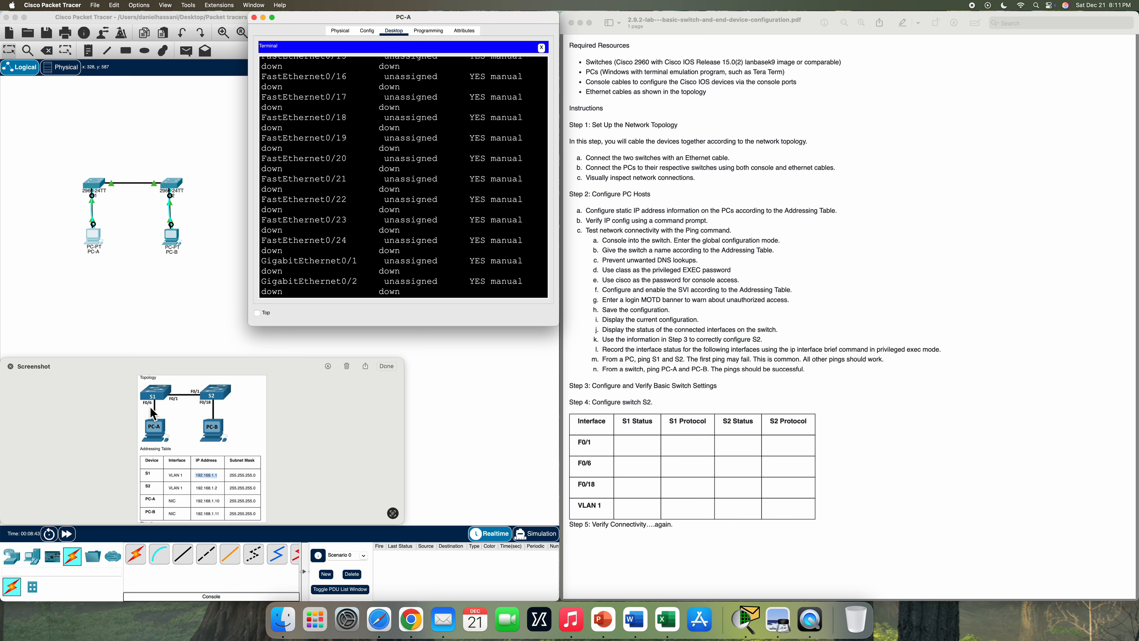
pyautogui.scroll(2, 369, 191)
pyautogui.scroll(6, 369, 191)
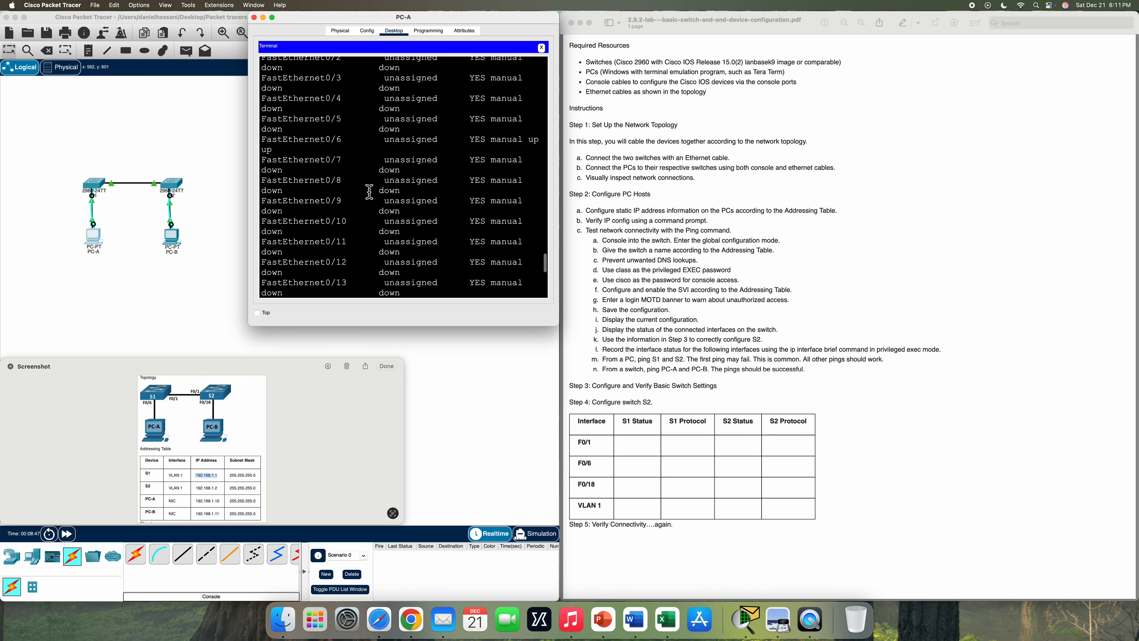
pyautogui.scroll(2, 369, 191)
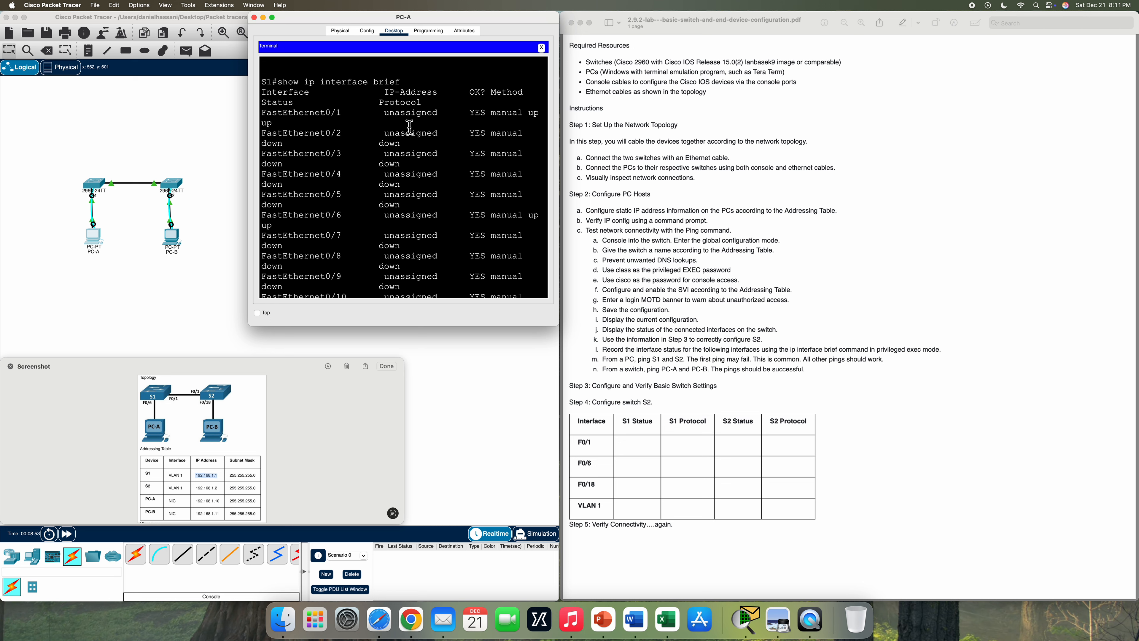
pyautogui.scroll(-2, 340, 130)
pyautogui.scroll(-1, 340, 130)
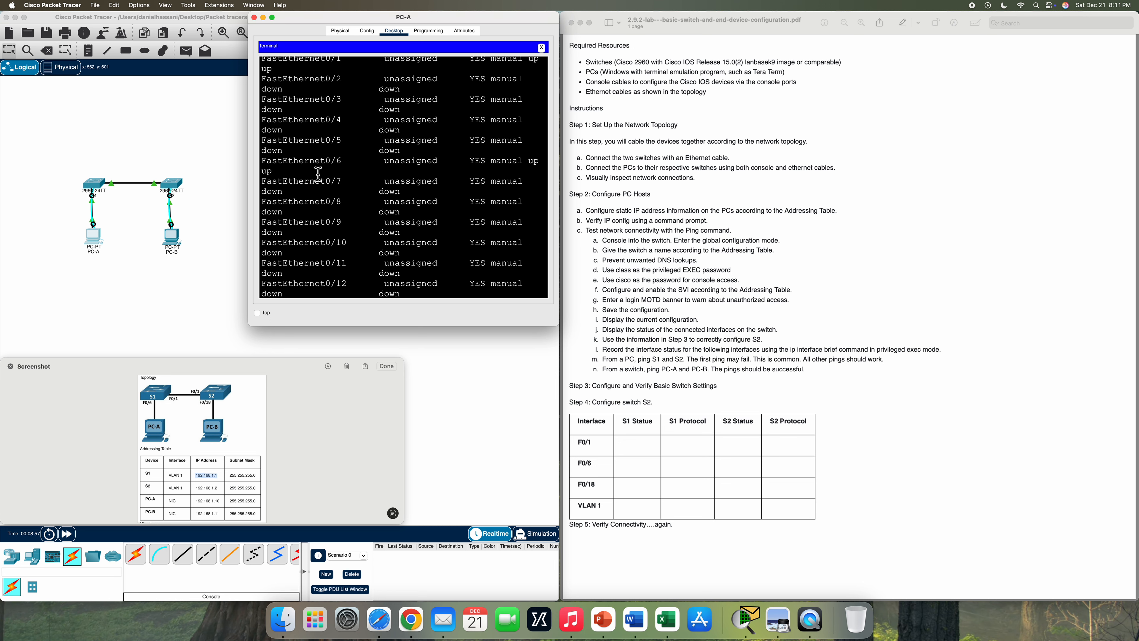
pyautogui.scroll(-6, 340, 171)
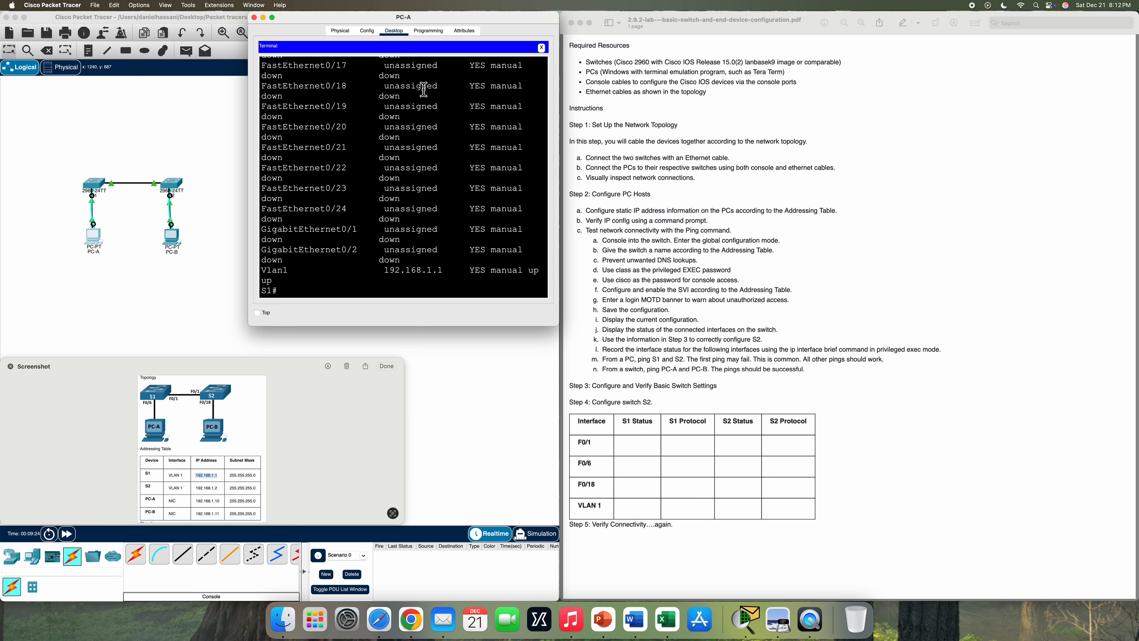
# - Close PC-A and open a default-settings terminal session to the switch from PC-B
pyautogui.click(257, 20)
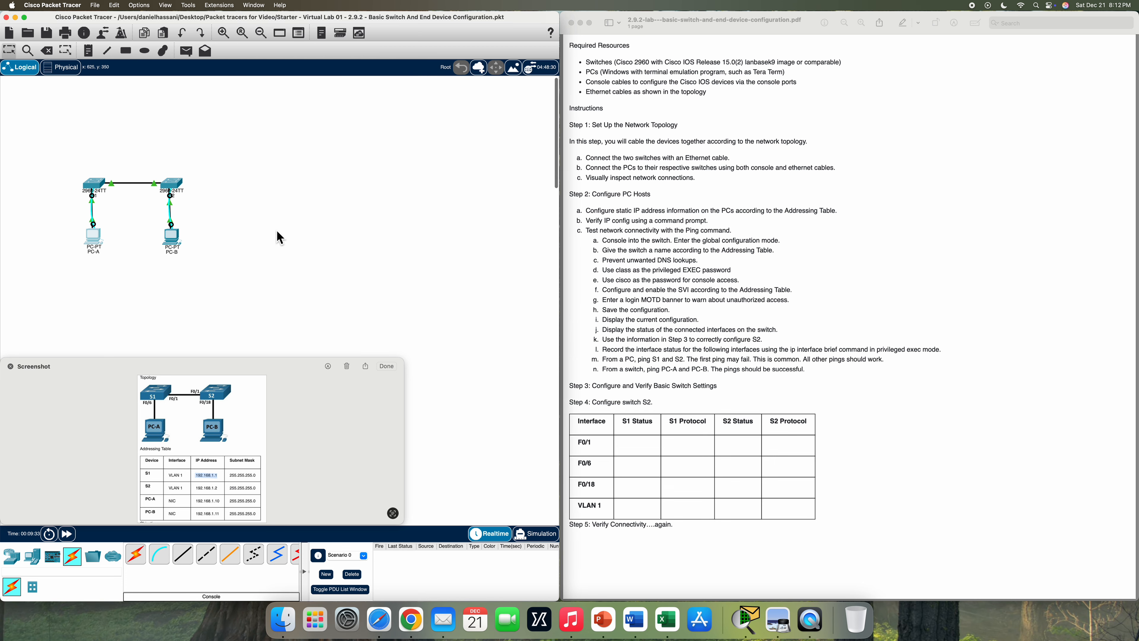
pyautogui.click(173, 240)
pyautogui.moveTo(686, 187); pyautogui.dragTo(481, 14)
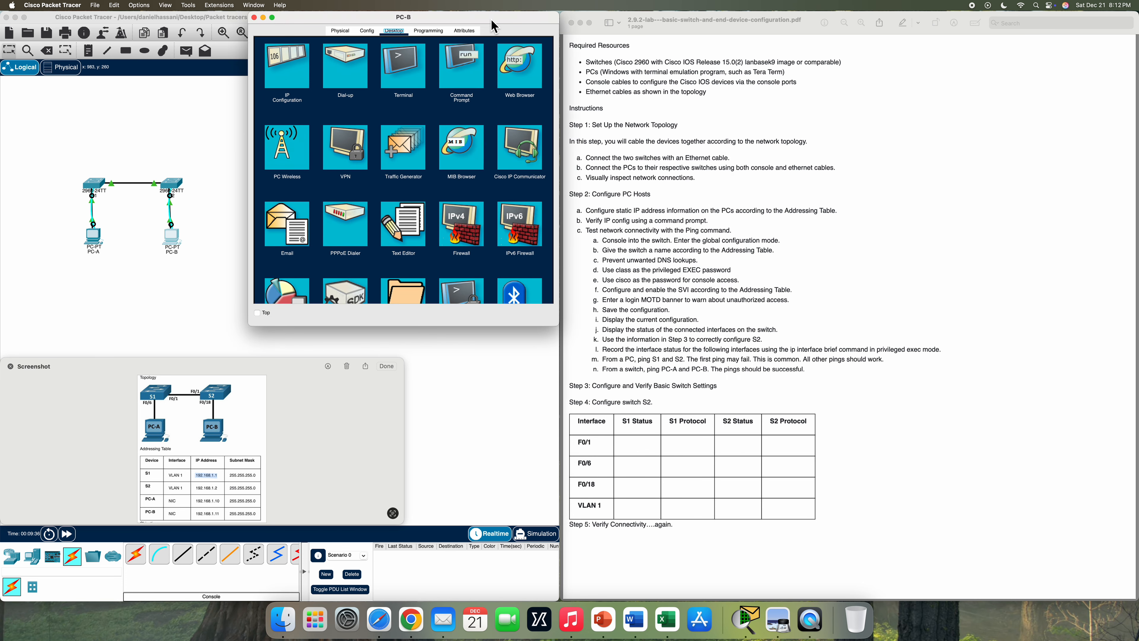
pyautogui.click(412, 83)
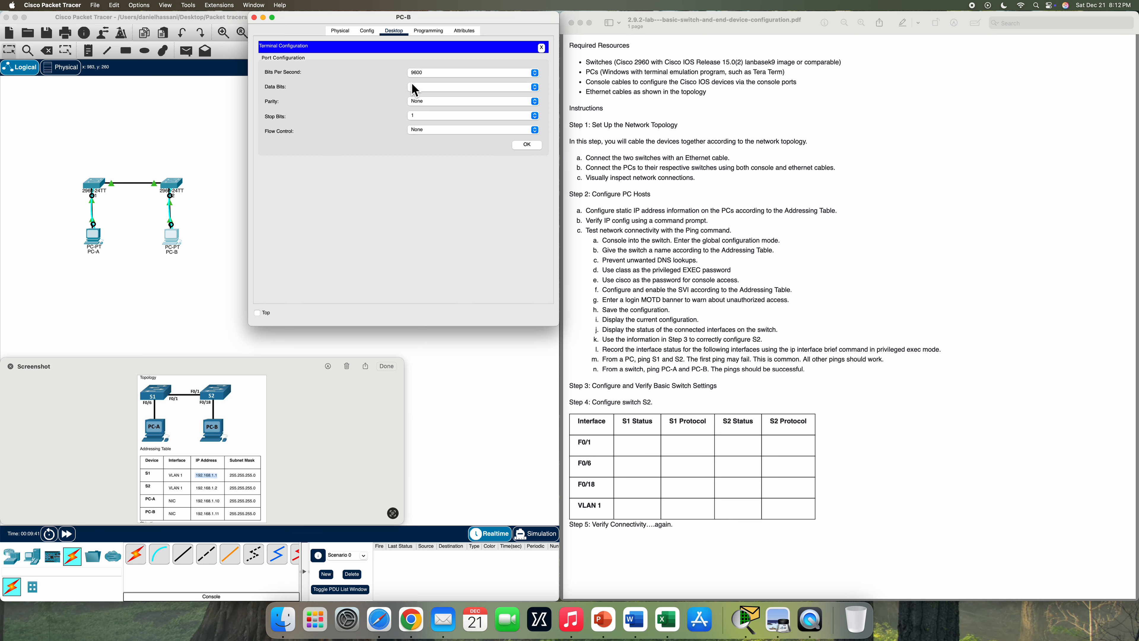
pyautogui.click(533, 146)
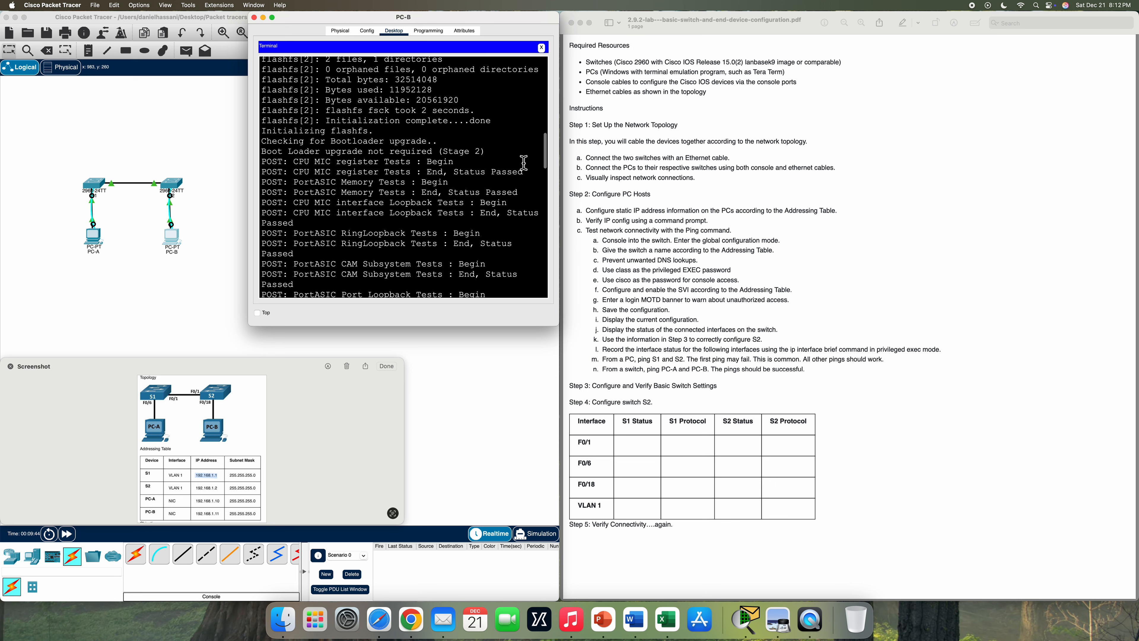
pyautogui.press('Return')
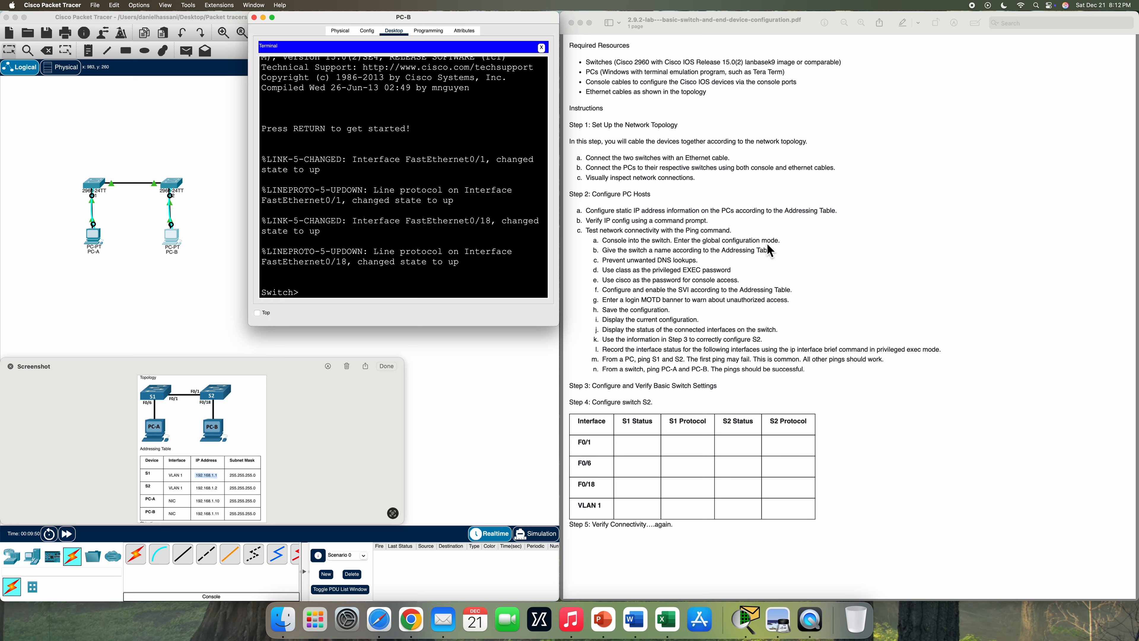
# - Enter global configuration, name the switch S2 and disable DNS lookup
pyautogui.write('enable')
pyautogui.press('Return')
pyautogui.write('config t')
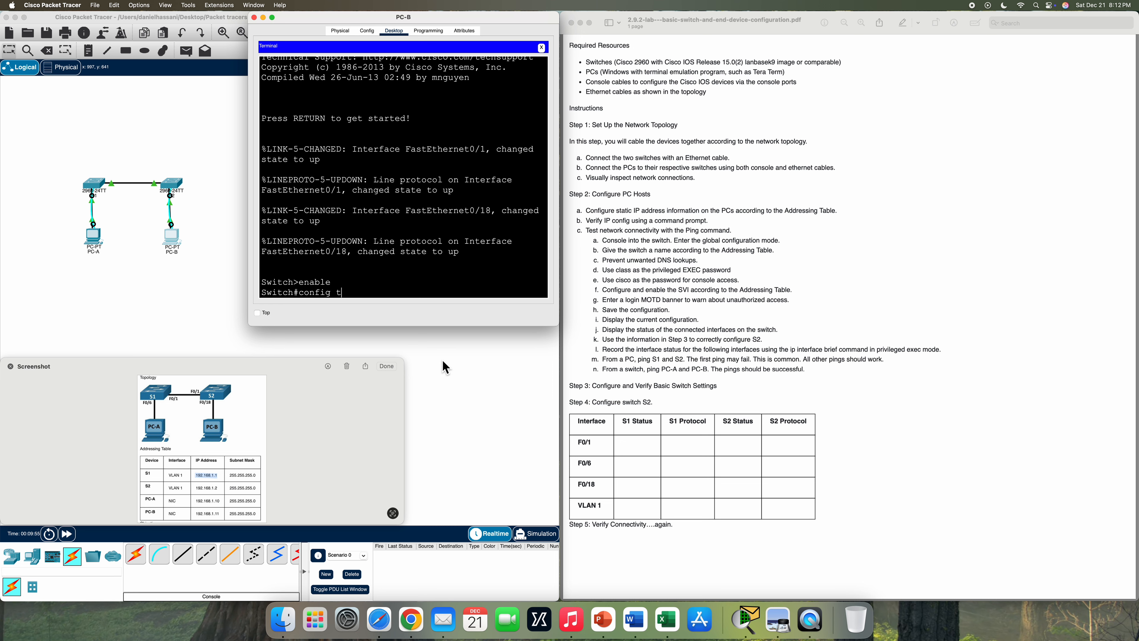
pyautogui.press('Return')
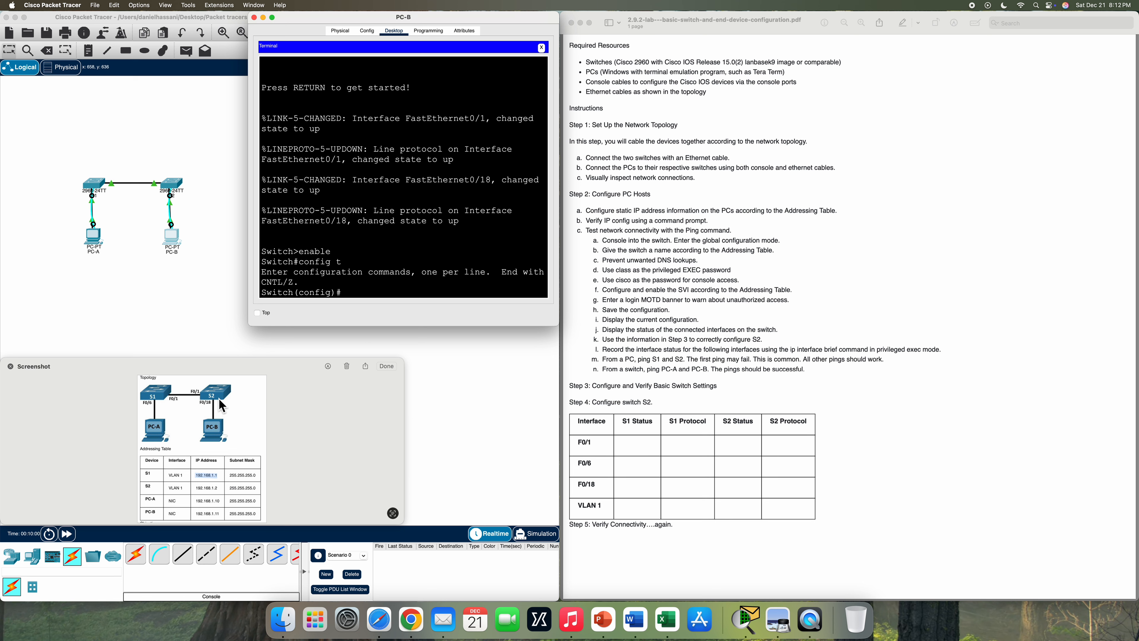
pyautogui.write('hostname S2')
pyautogui.press('Return')
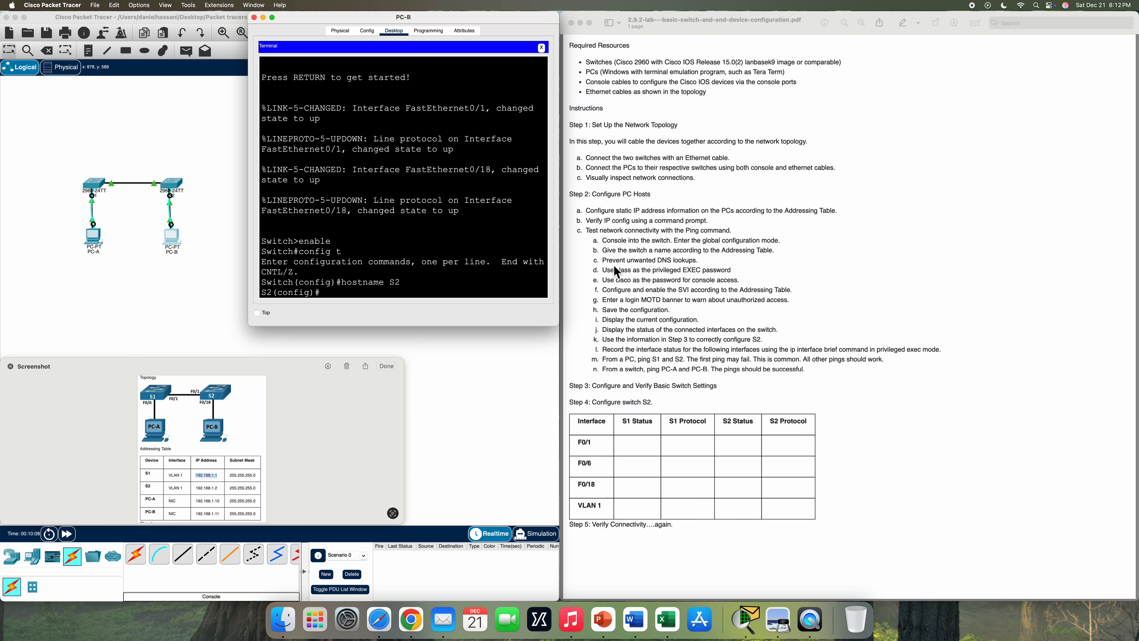
pyautogui.write('no ip domain-lookup')
pyautogui.press('Return')
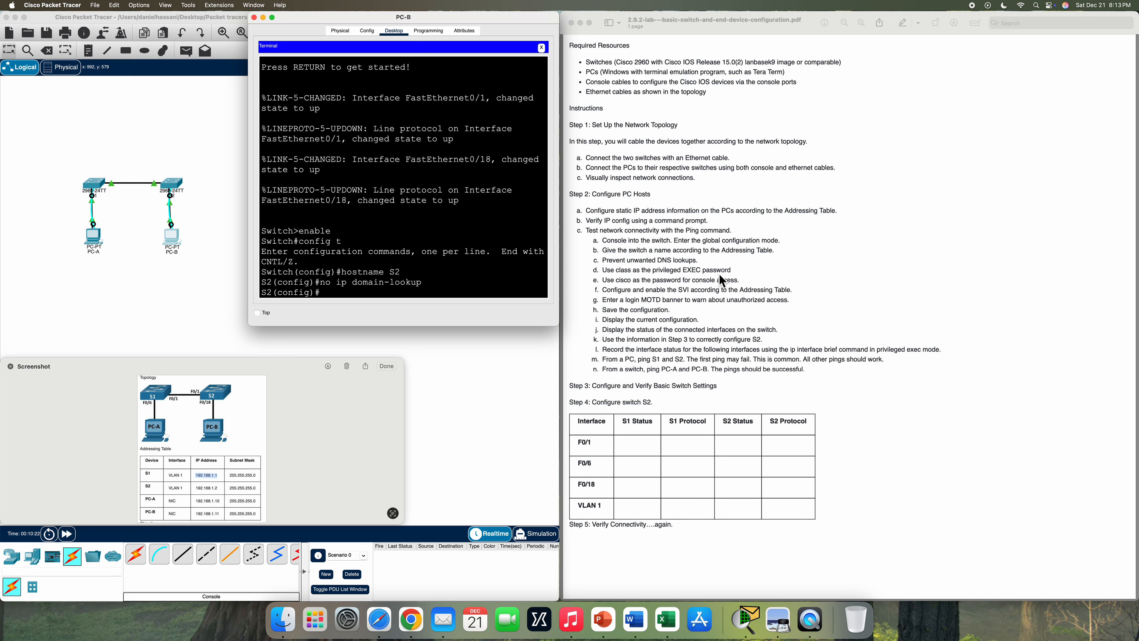
# - Set S2's enable secret and a console line 0 password with login required
pyautogui.write('enable secret class')
pyautogui.press('Return')
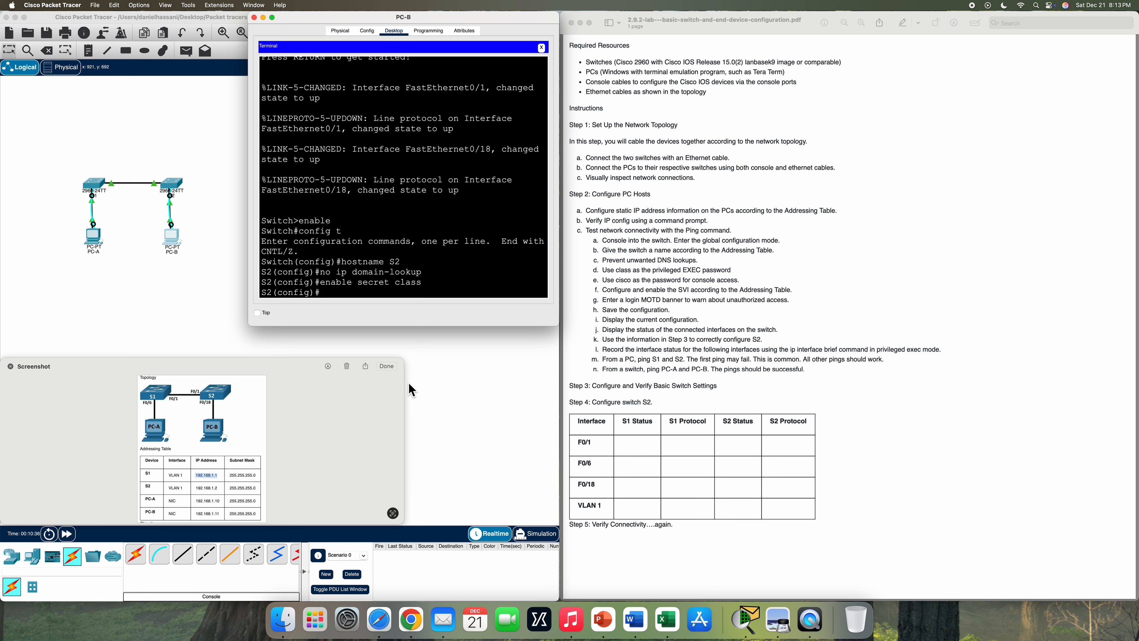
pyautogui.write('line console 0')
pyautogui.press('Return')
pyautogui.write('password cisc')
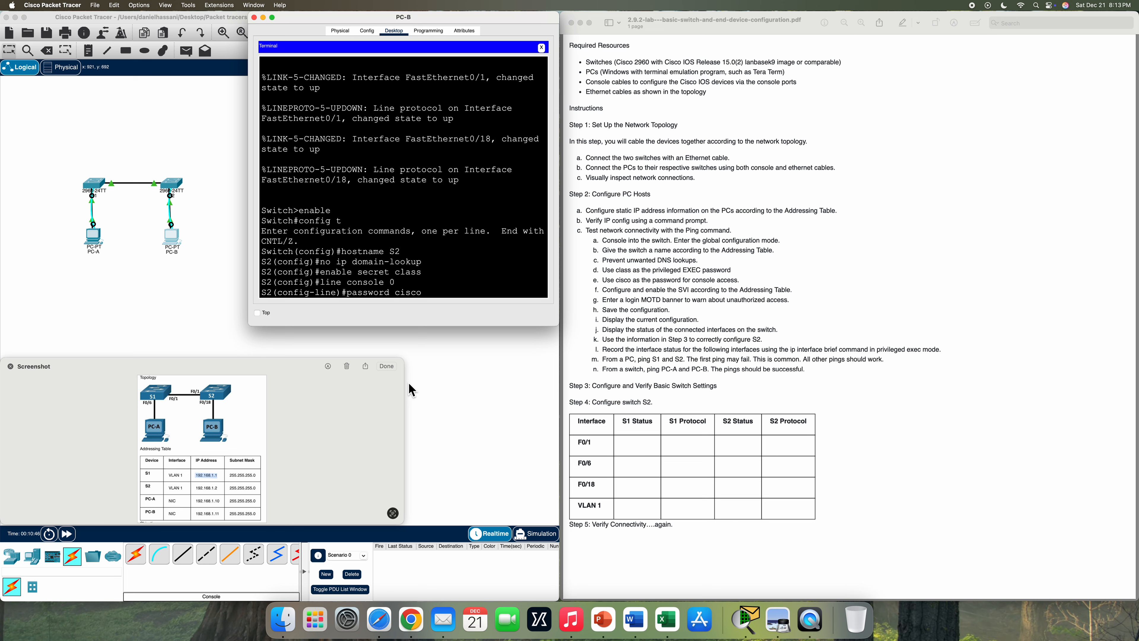
pyautogui.write('o')
pyautogui.press('Return')
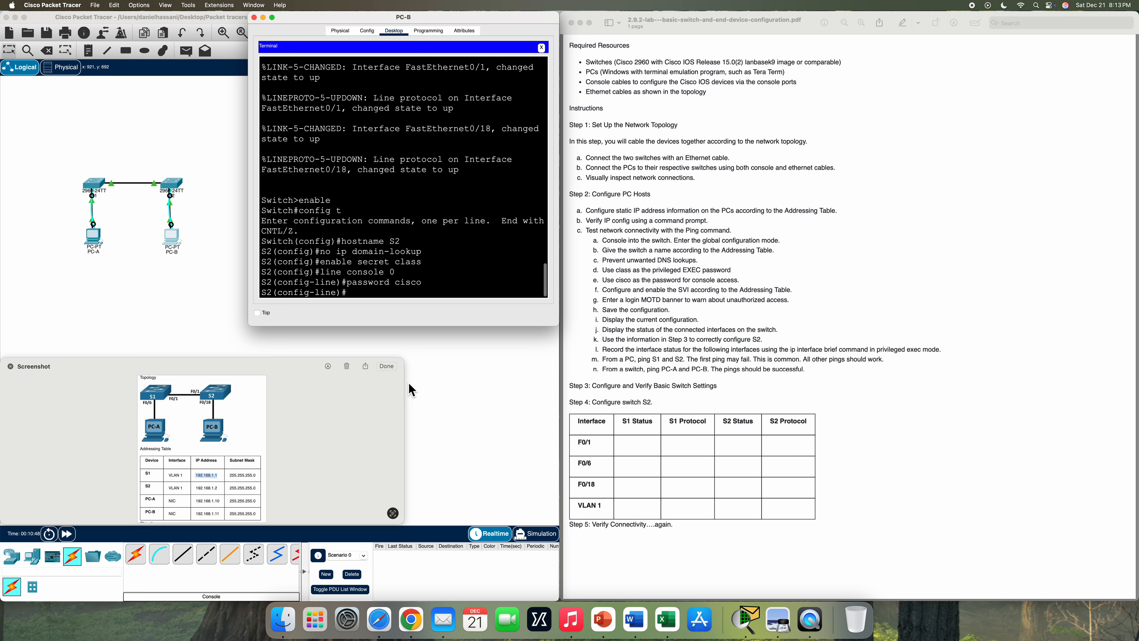
pyautogui.write('login')
pyautogui.press('Return')
pyautogui.write('exit')
pyautogui.press('Return')
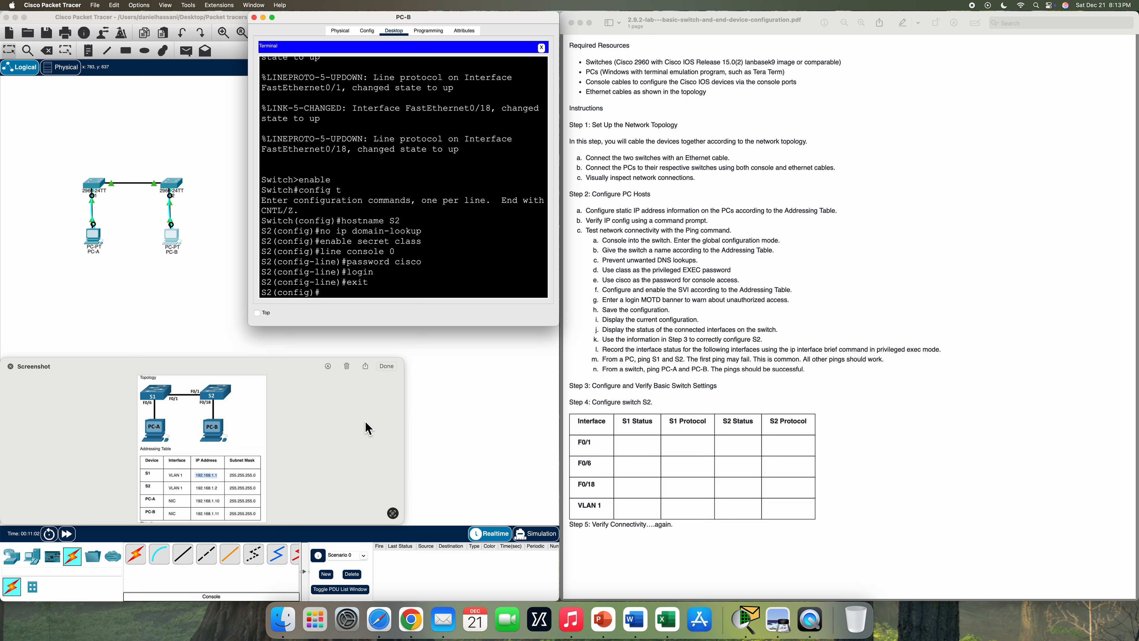
pyautogui.write('interface vlan 1')
# - Assign 192.168.1.2 255.255.255.0 to S2's VLAN 1 interface and enable it with no shutdown
pyautogui.press('Return')
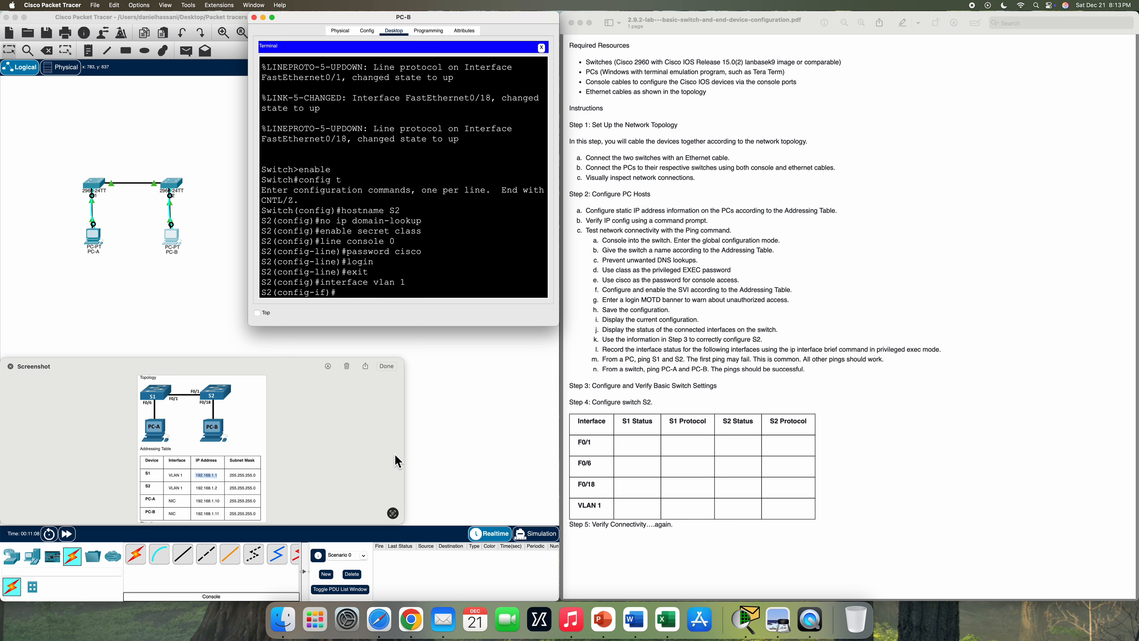
pyautogui.write('ip address')
pyautogui.doubleClick(204, 489)
pyautogui.write('92.1')
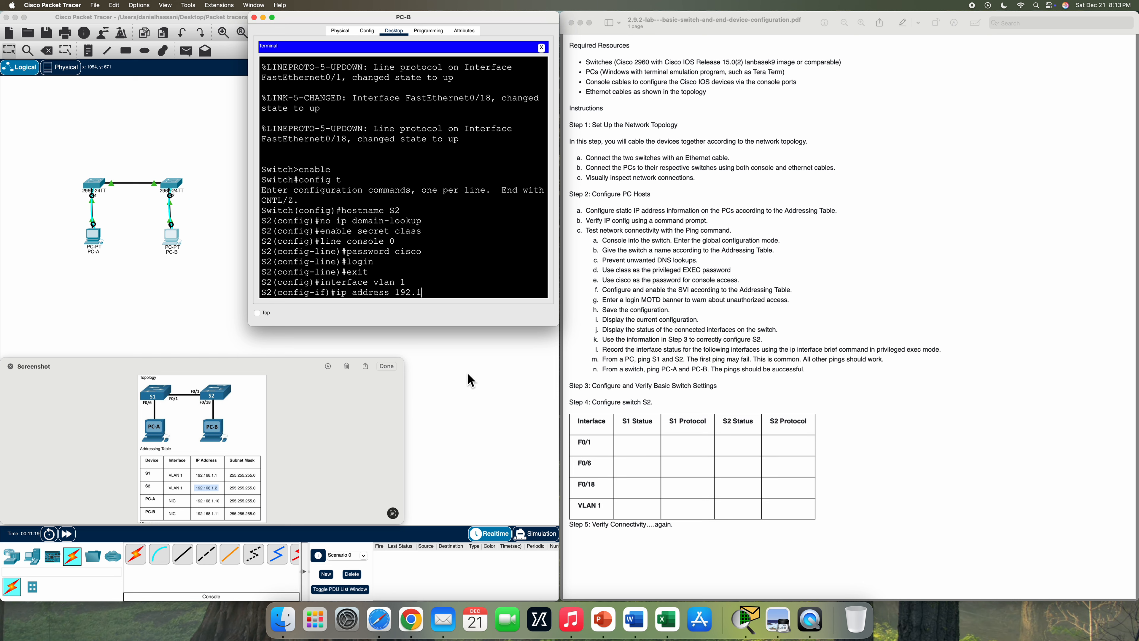
pyautogui.write('68.1.2 255.255.255.0')
pyautogui.press('Return')
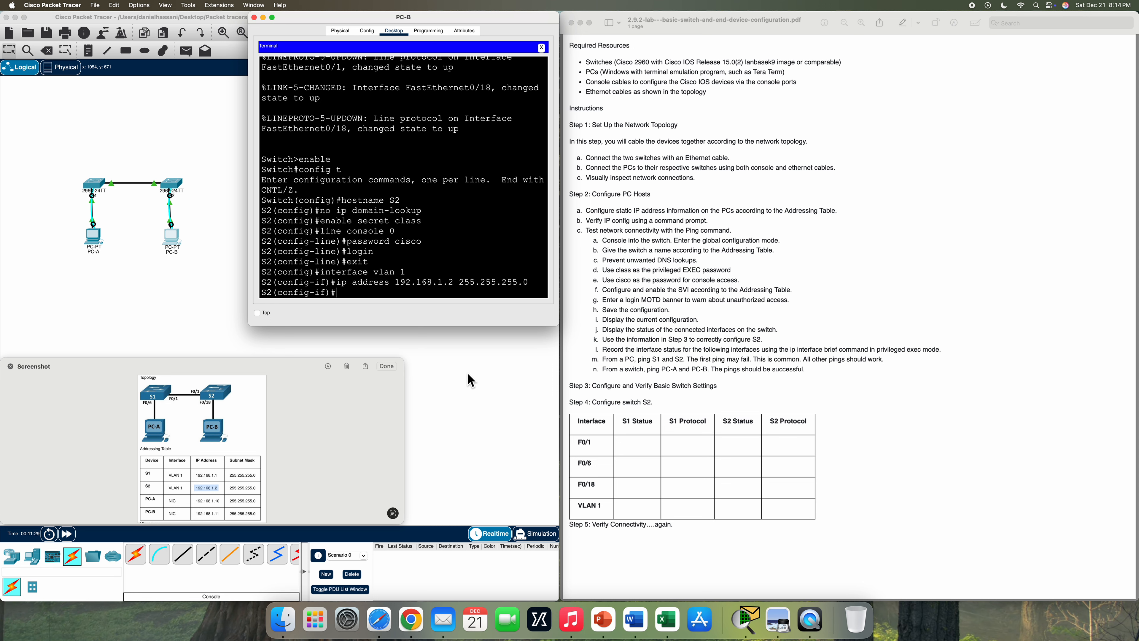
pyautogui.write('no shutdown')
pyautogui.press('Return')
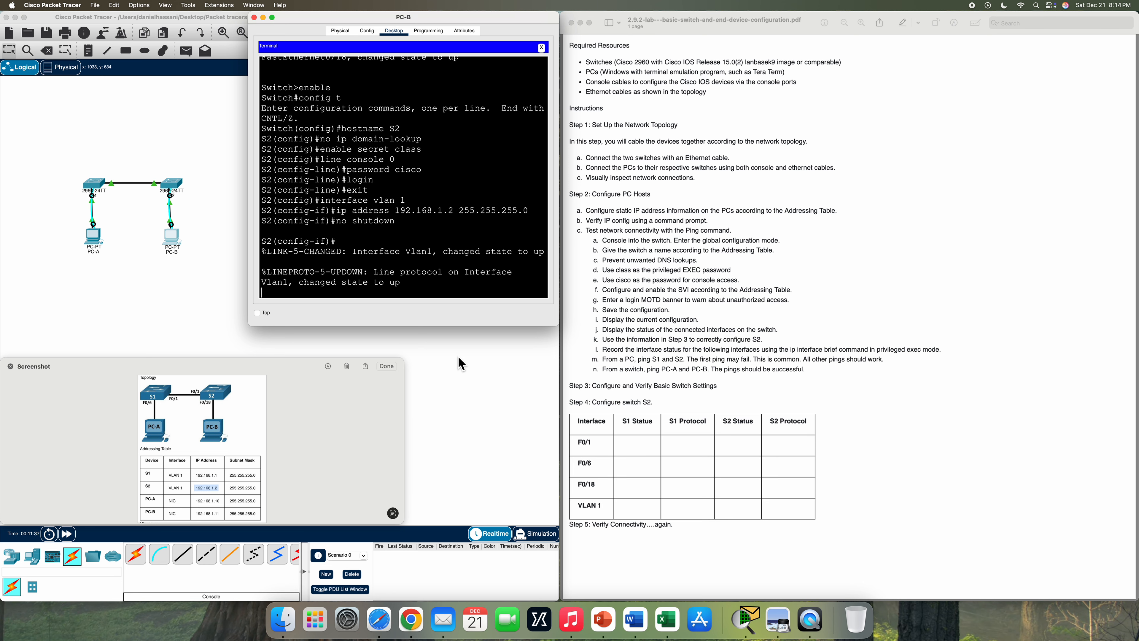
pyautogui.press('Return')
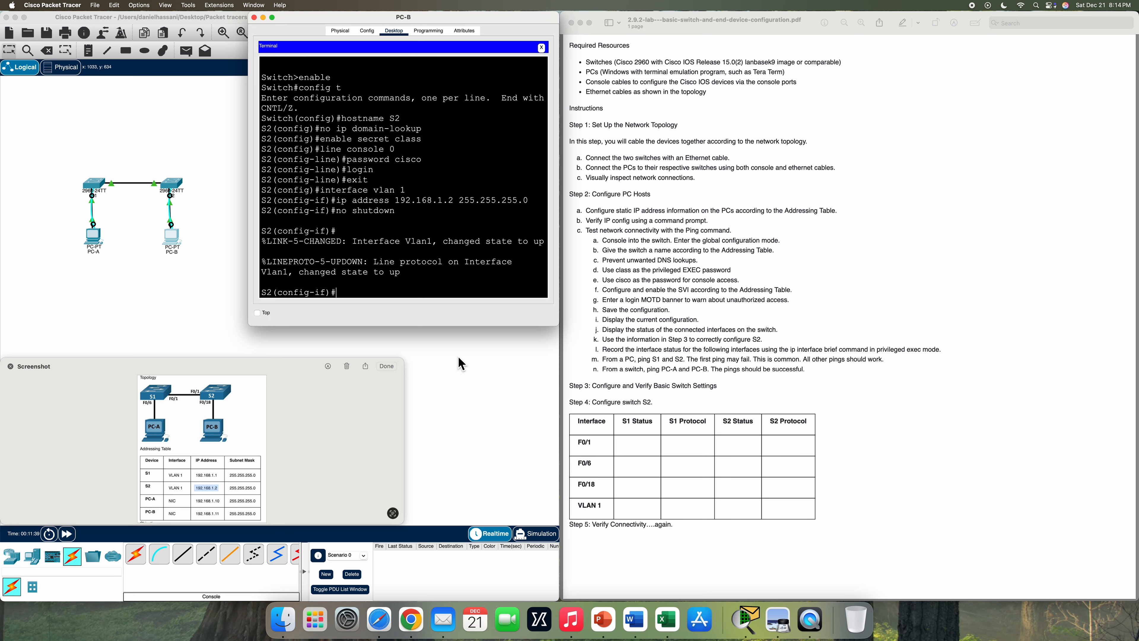
# - Set S2's MOTD banner to 'This is a secure network. Authorized access only!'
pyautogui.write('exit')
pyautogui.press('Return')
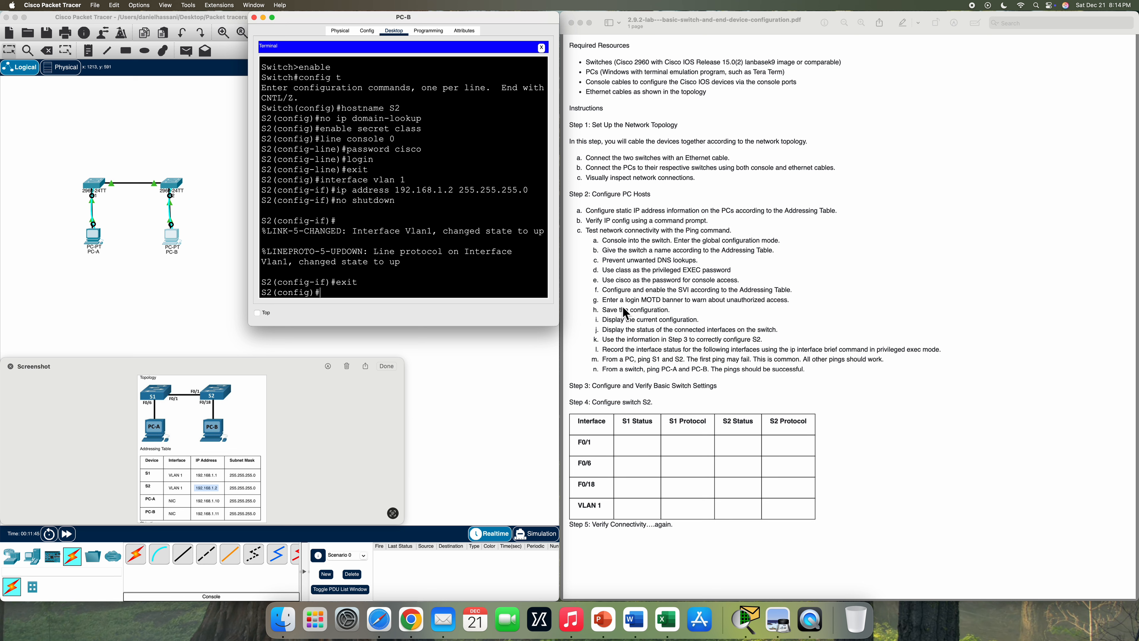
pyautogui.write('banner motd $This is a secure network')
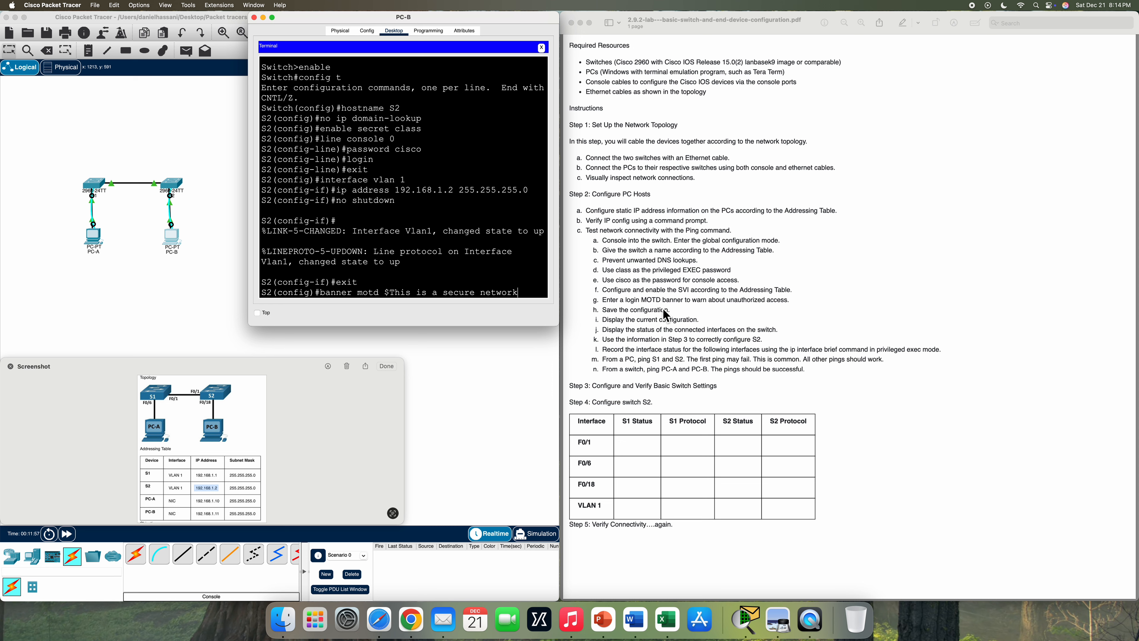
pyautogui.write('. Authori')
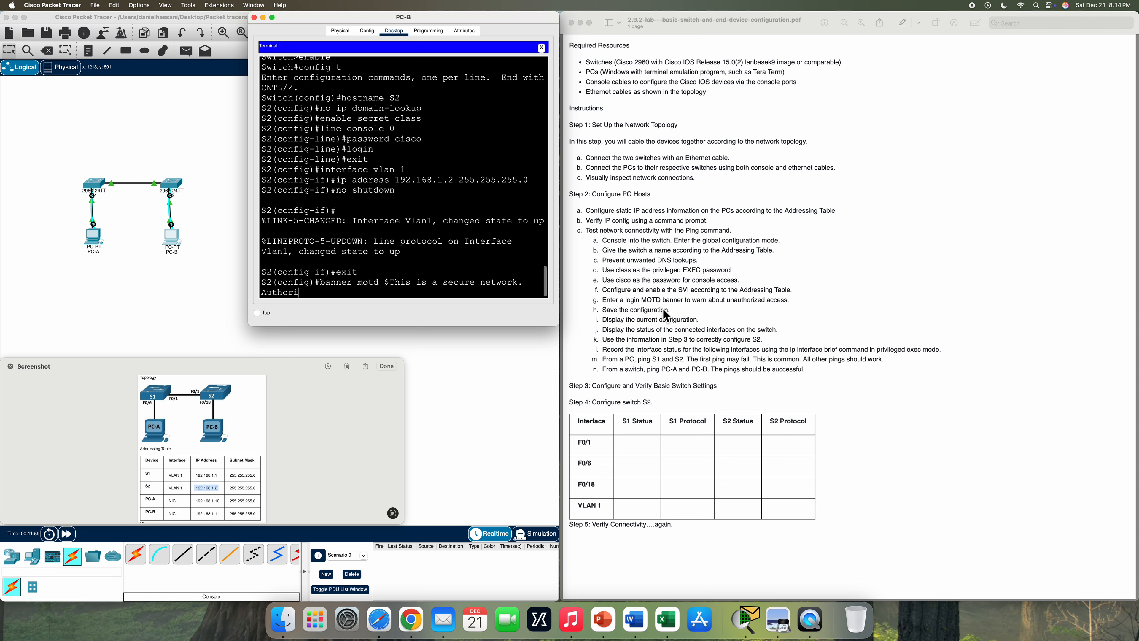
pyautogui.write('zed access only!$')
pyautogui.press('Return')
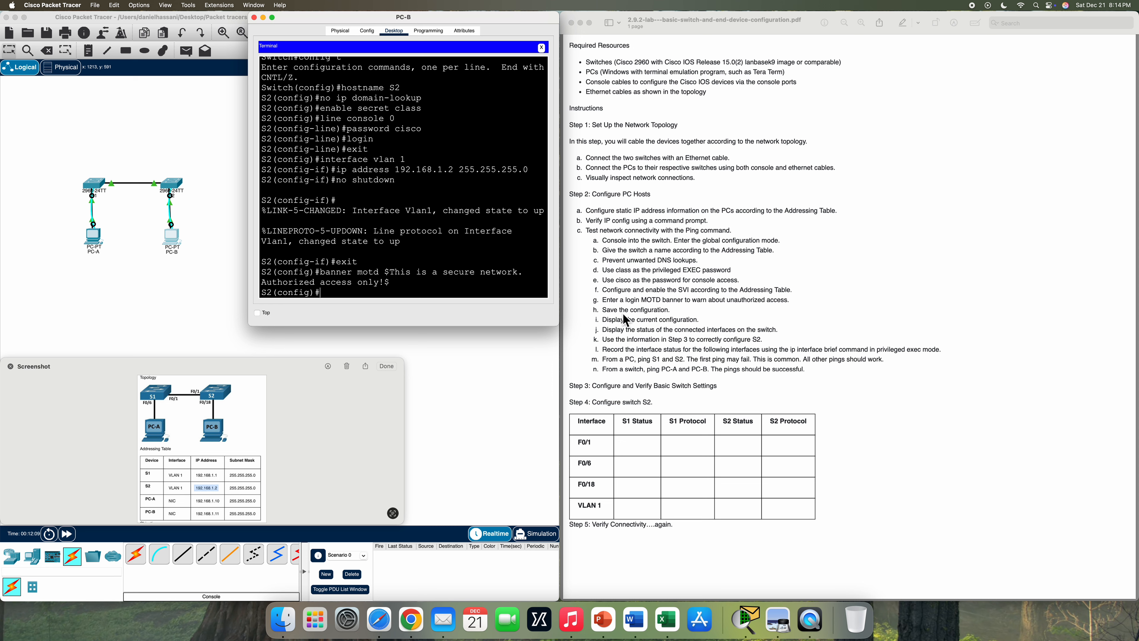
# - Save S2's running configuration to startup-config with copy run start
pyautogui.write('exit')
pyautogui.press('Return')
pyautogui.write('copy run st')
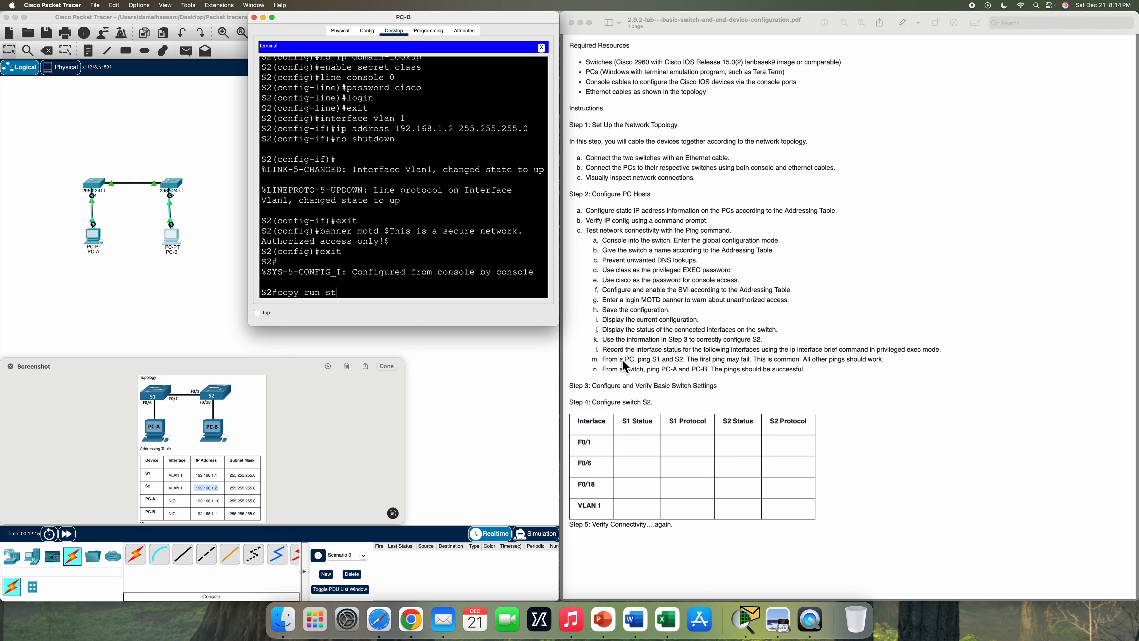
pyautogui.write('art')
pyautogui.press('Return')
pyautogui.press('Return')
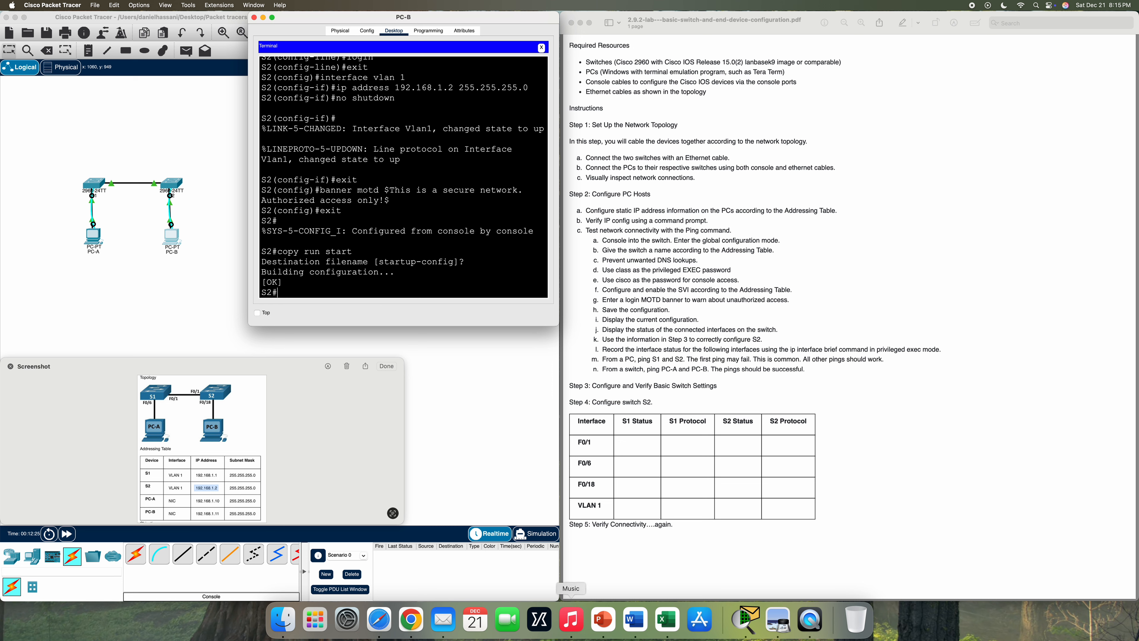
# - Run show run on S2 and page through to the end of its running configuration
pyautogui.write('how run')
pyautogui.press('Return')
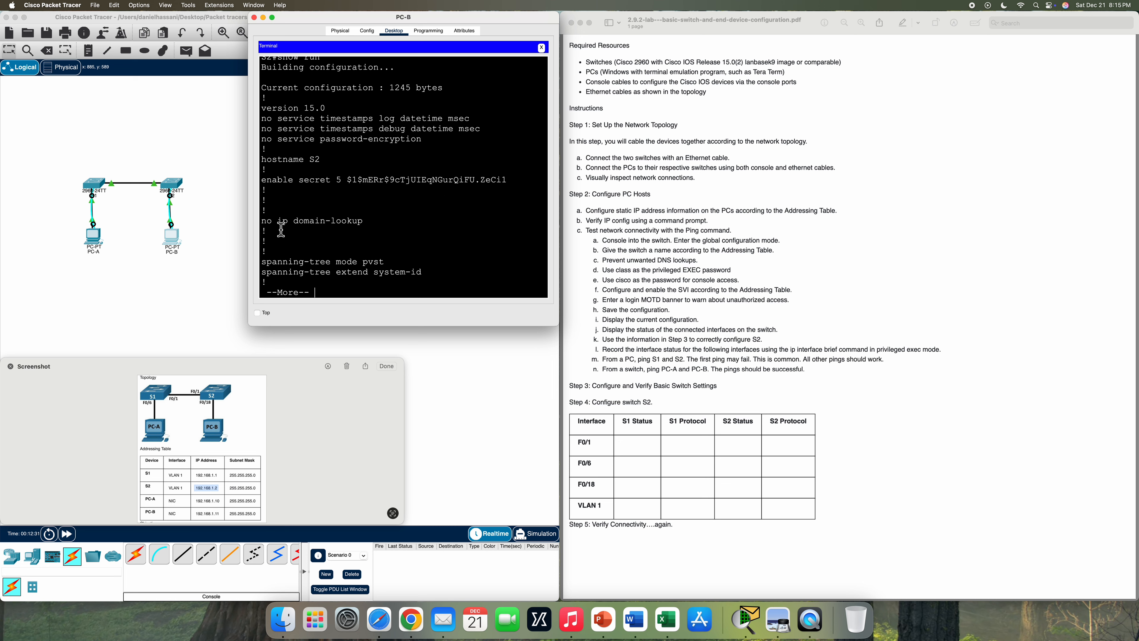
pyautogui.press('space')
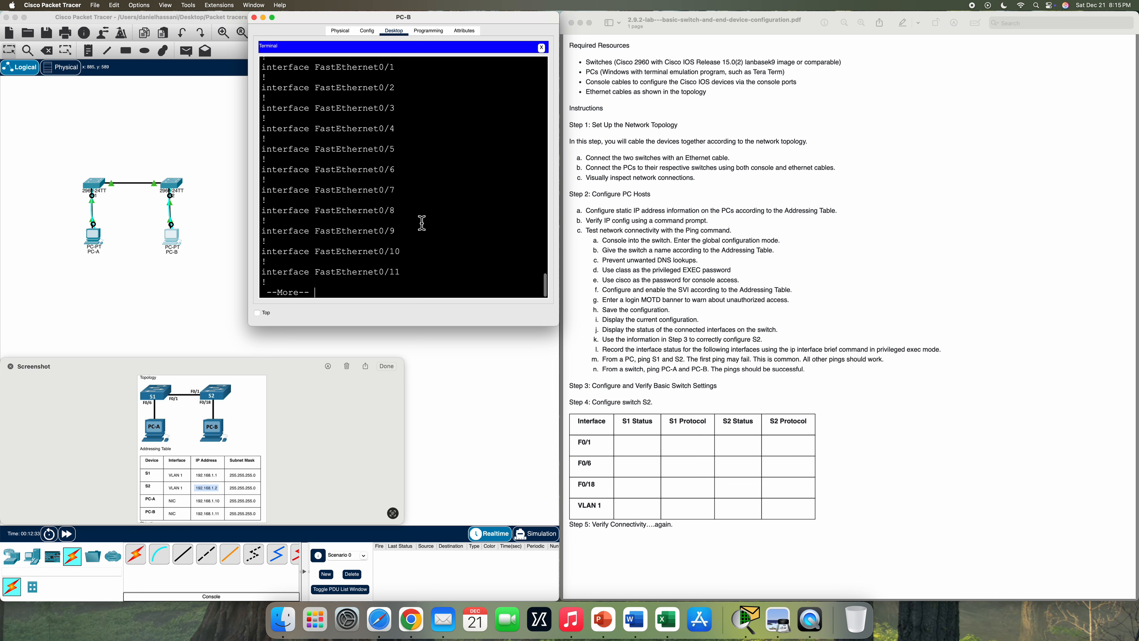
pyautogui.press('space')
pyautogui.press('space')
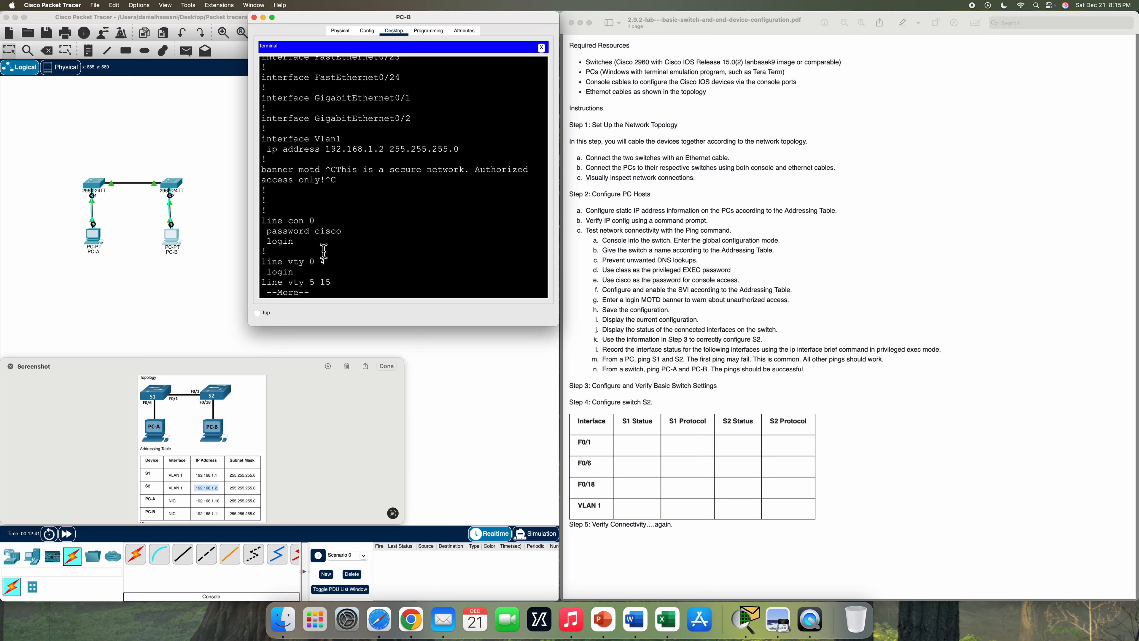
pyautogui.press('space')
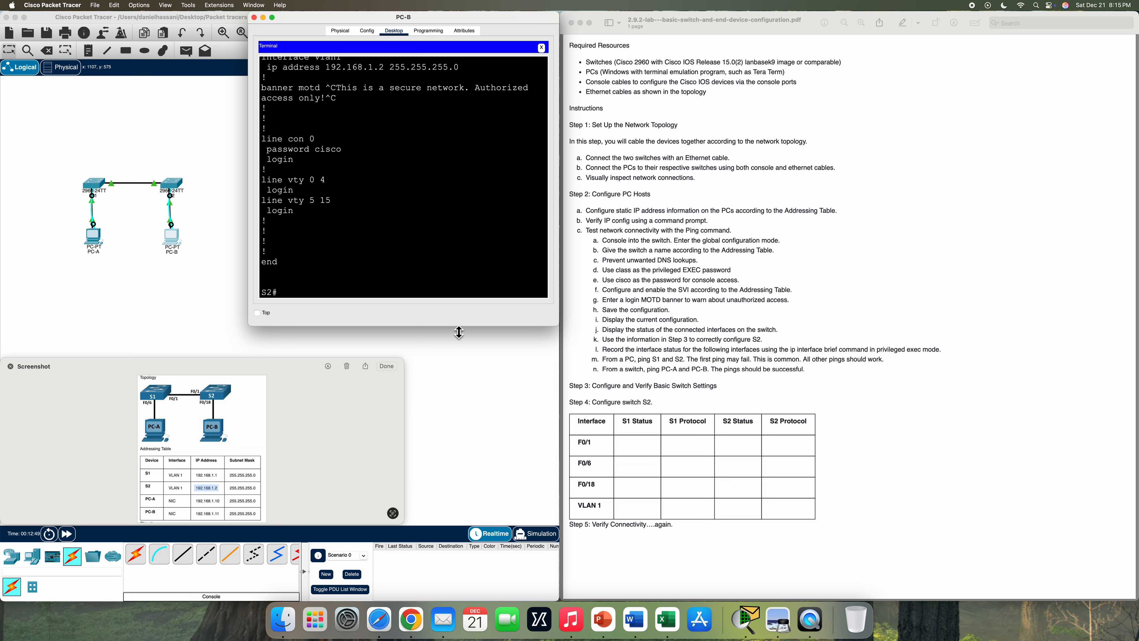
pyautogui.write('show ip interface brief')
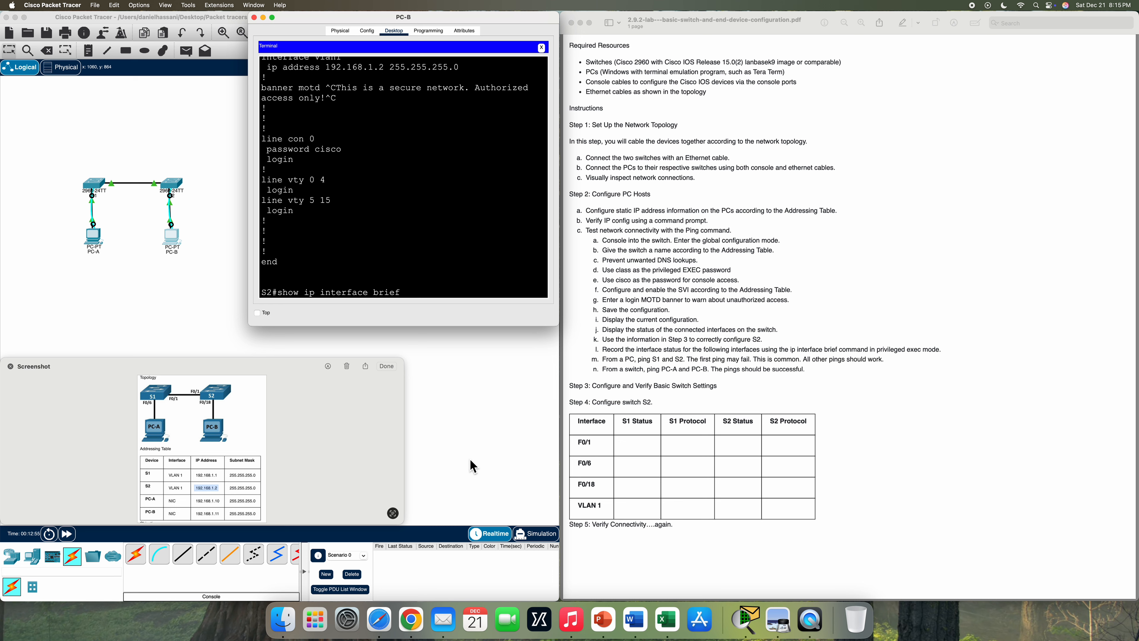
# - Run show ip interface brief on S2, confirming F0/1, F0/18 and Vlan1 at 192.168.1.2 are up
pyautogui.press('Return')
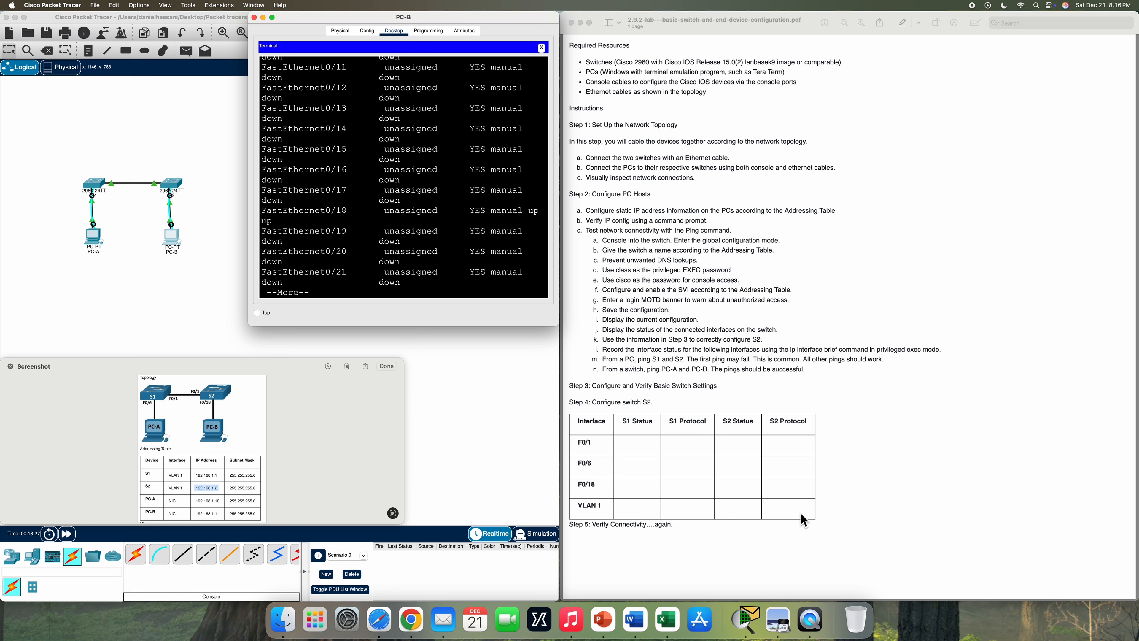
pyautogui.scroll(5, 406, 163)
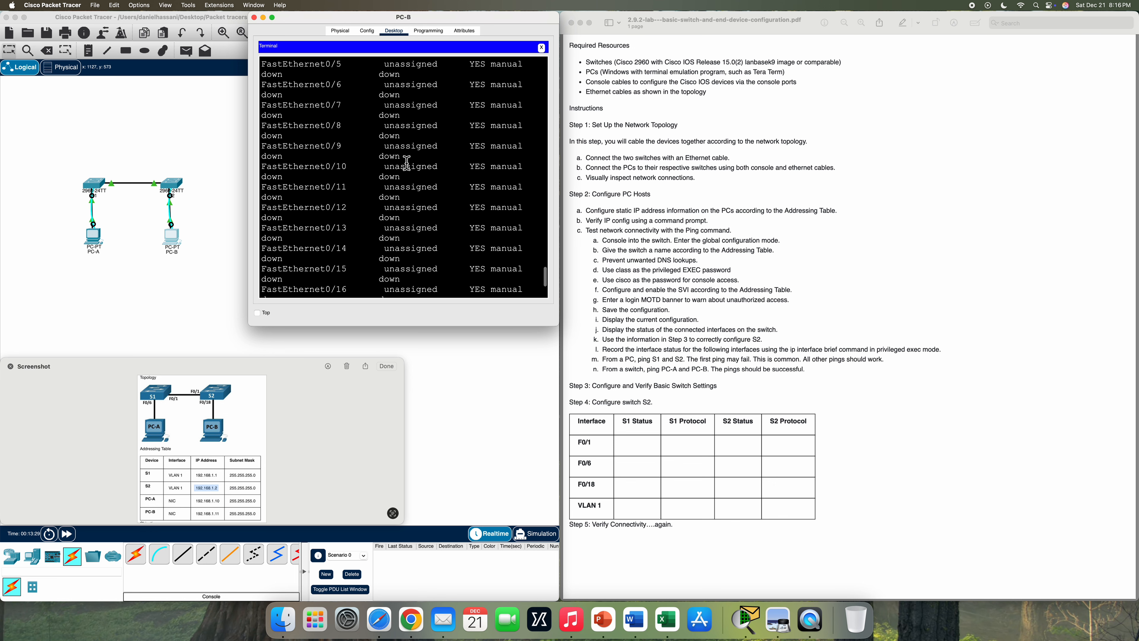
pyautogui.scroll(5, 407, 163)
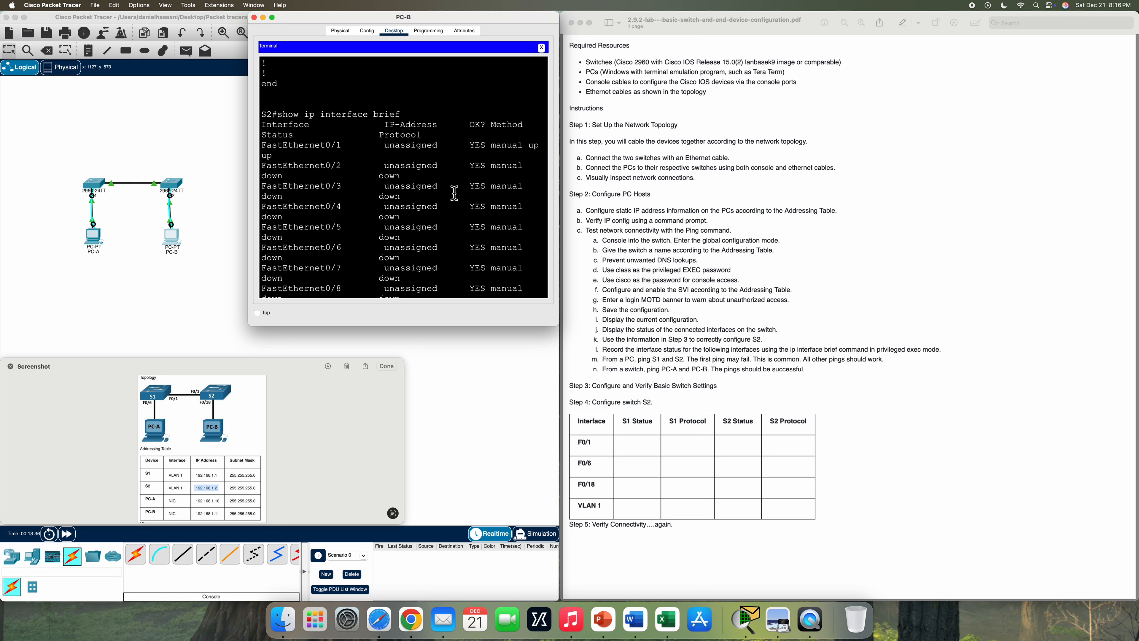
pyautogui.scroll(-2, 384, 177)
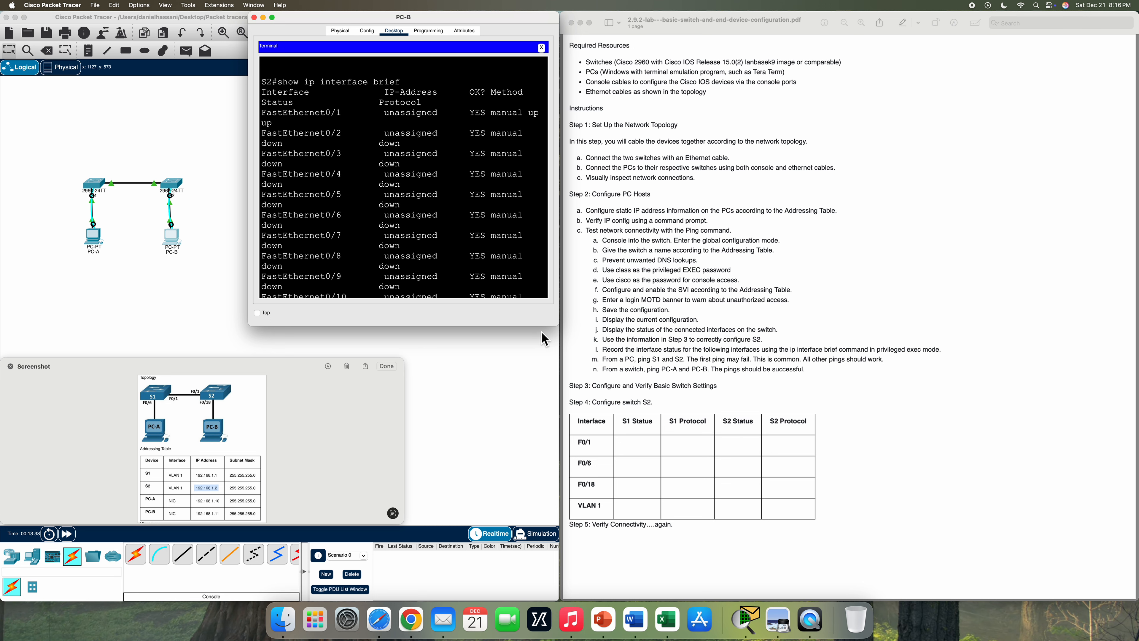
pyautogui.scroll(-5, 341, 192)
pyautogui.scroll(-6, 345, 196)
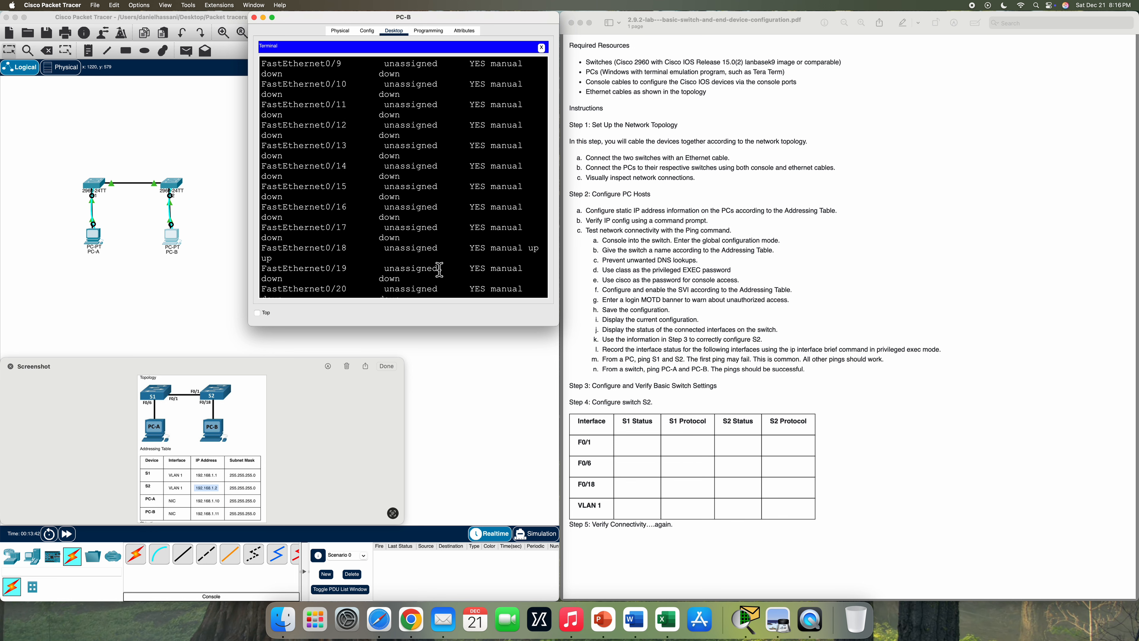
pyautogui.scroll(-3, 426, 256)
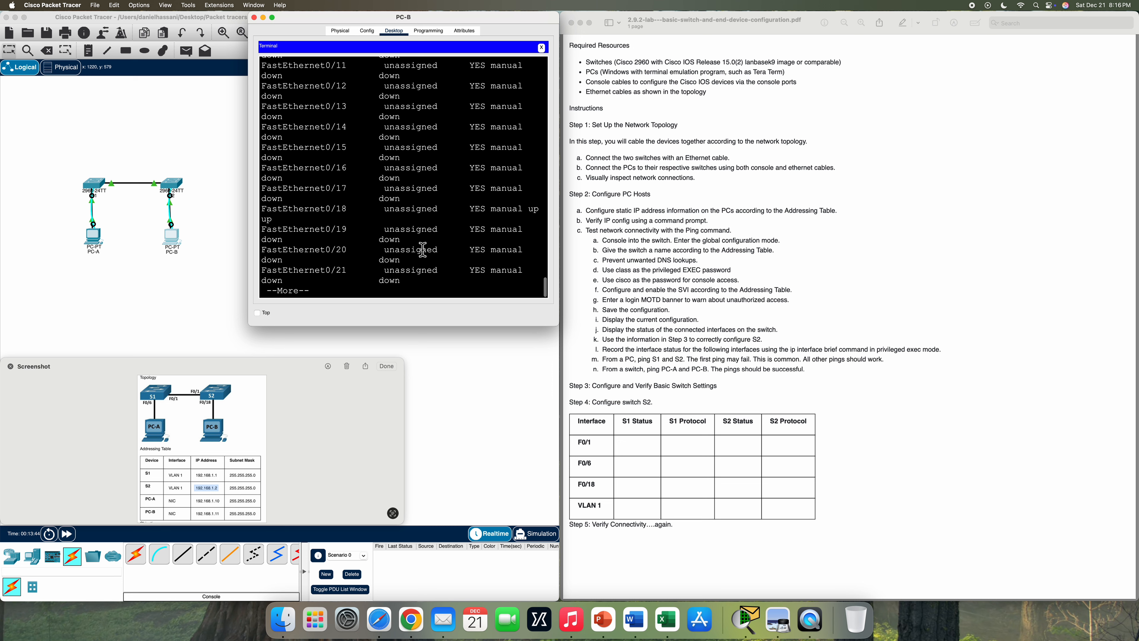
pyautogui.press('space')
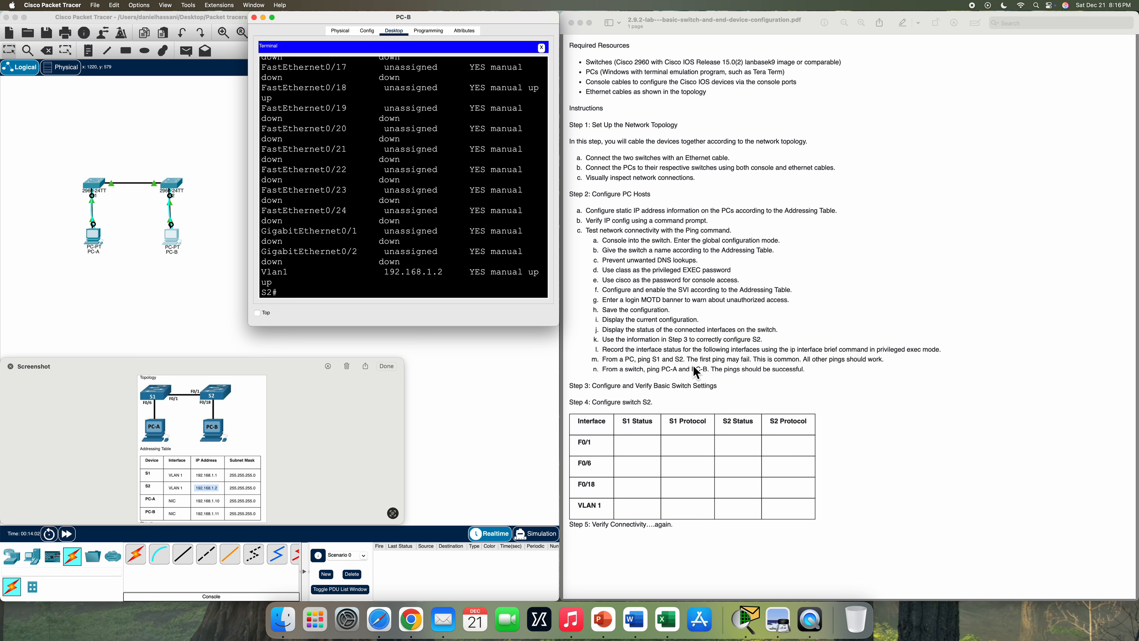
# - Close the terminal session and open PC-B's Command Prompt
pyautogui.click(254, 19)
pyautogui.click(177, 243)
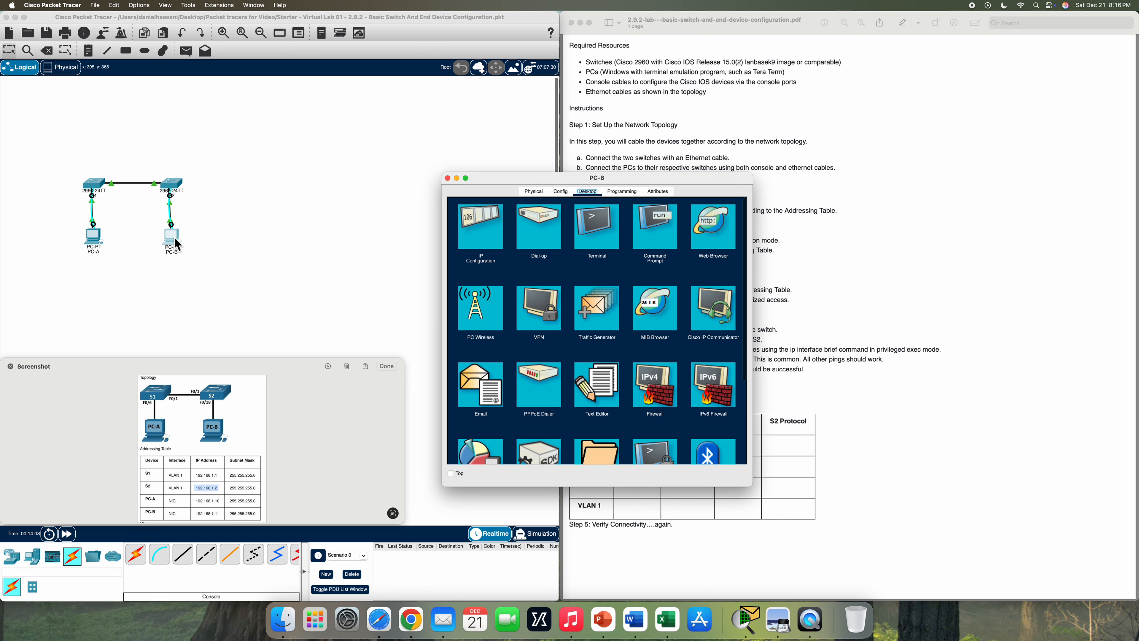
pyautogui.moveTo(655, 184); pyautogui.dragTo(457, 24)
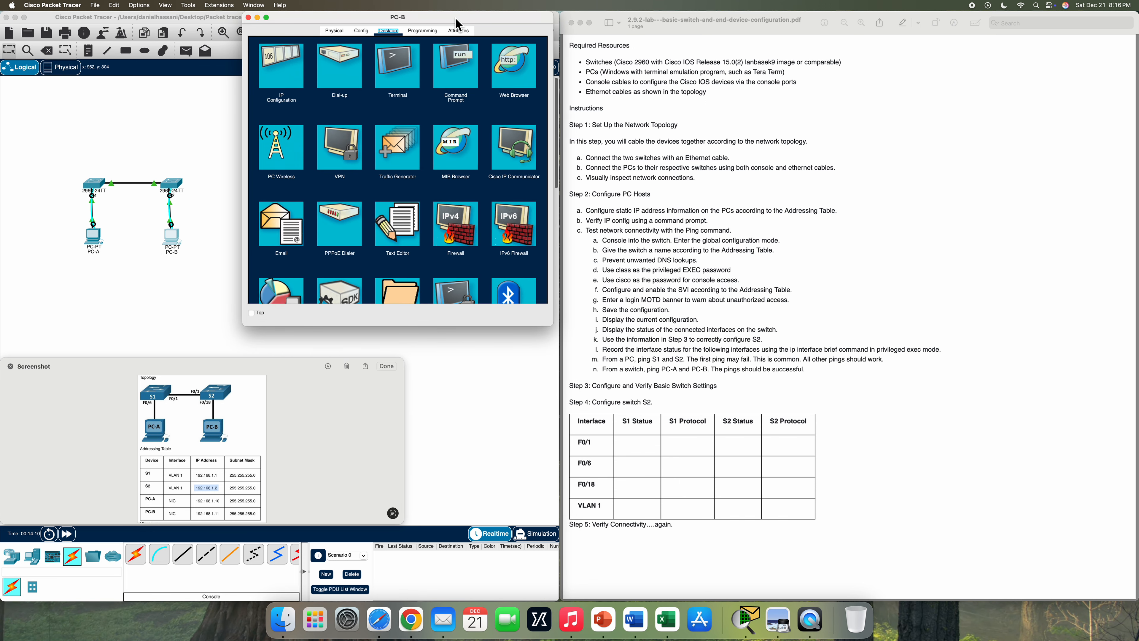
pyautogui.click(462, 76)
# - Ping S1 at 192.168.1.1 and S2 at 192.168.1.2, each returning 3 of 4 replies
pyautogui.write('ping')
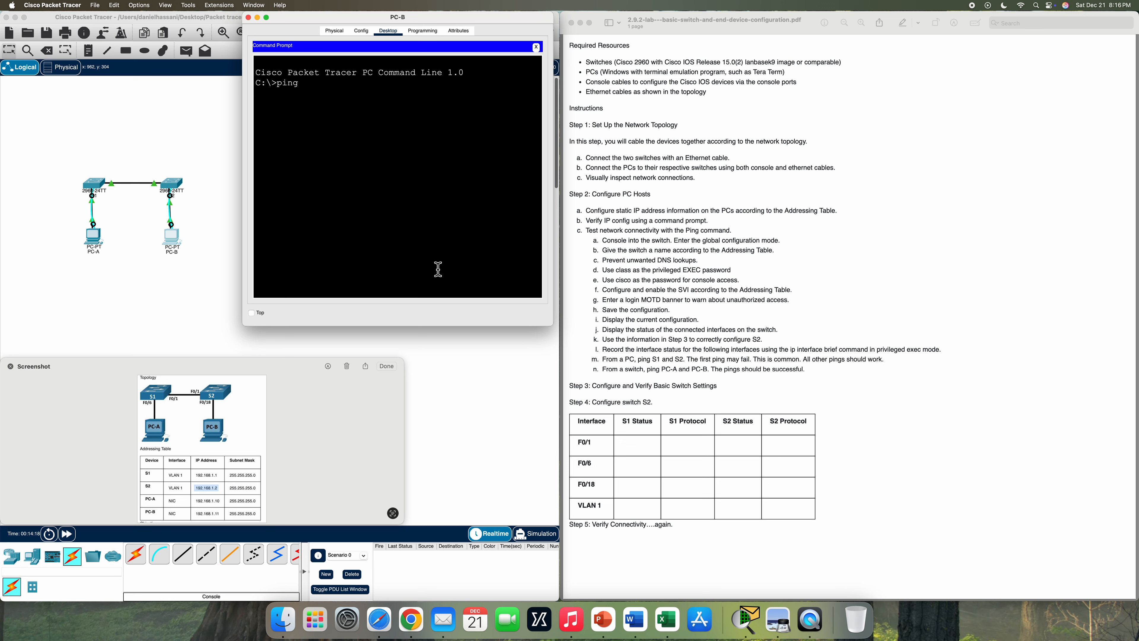
pyautogui.write('192.168.1.1')
pyautogui.press('Return')
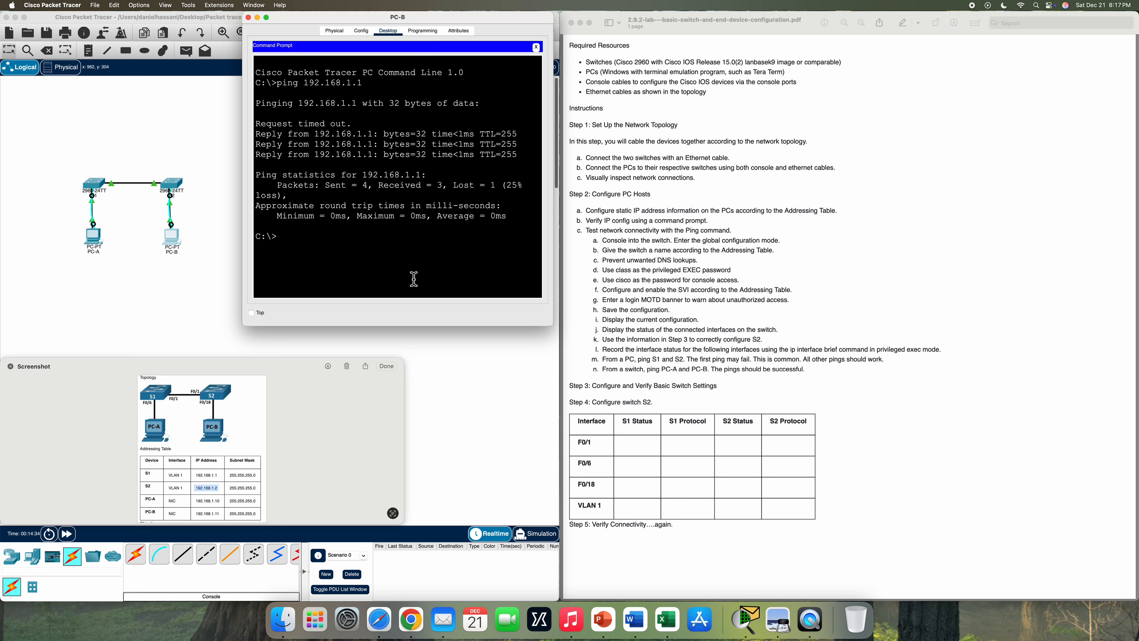
pyautogui.write('Ping')
pyautogui.write('192.168.1.2')
pyautogui.press('Return')
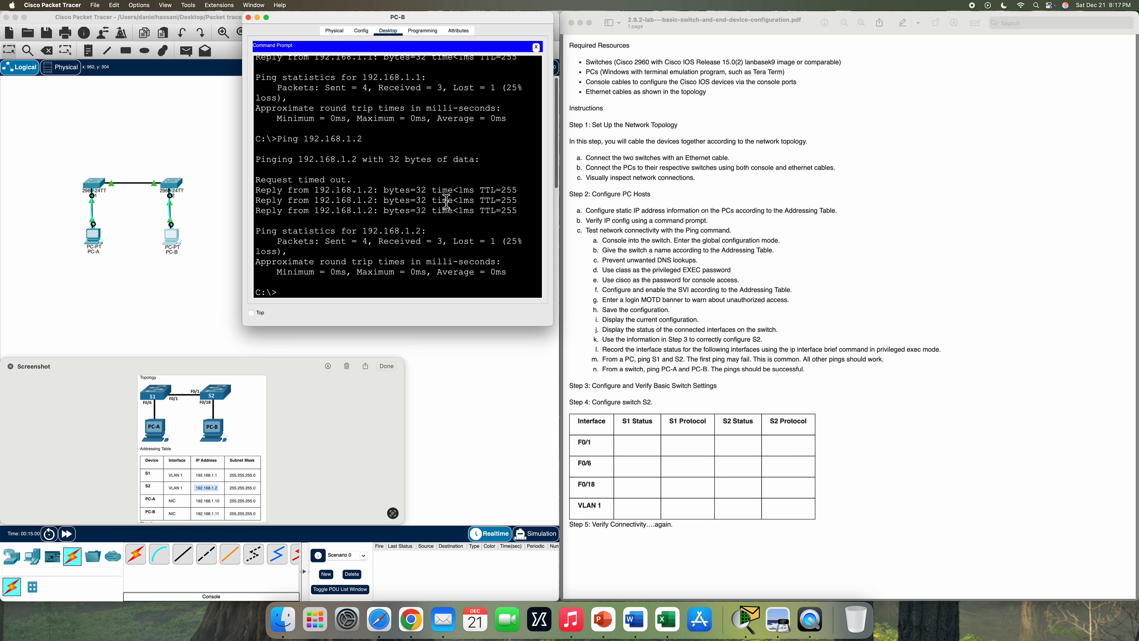
# - From switch S1's CLI, ping PC-B at 192.168.1.11 with 5/5 replies
pyautogui.click(250, 20)
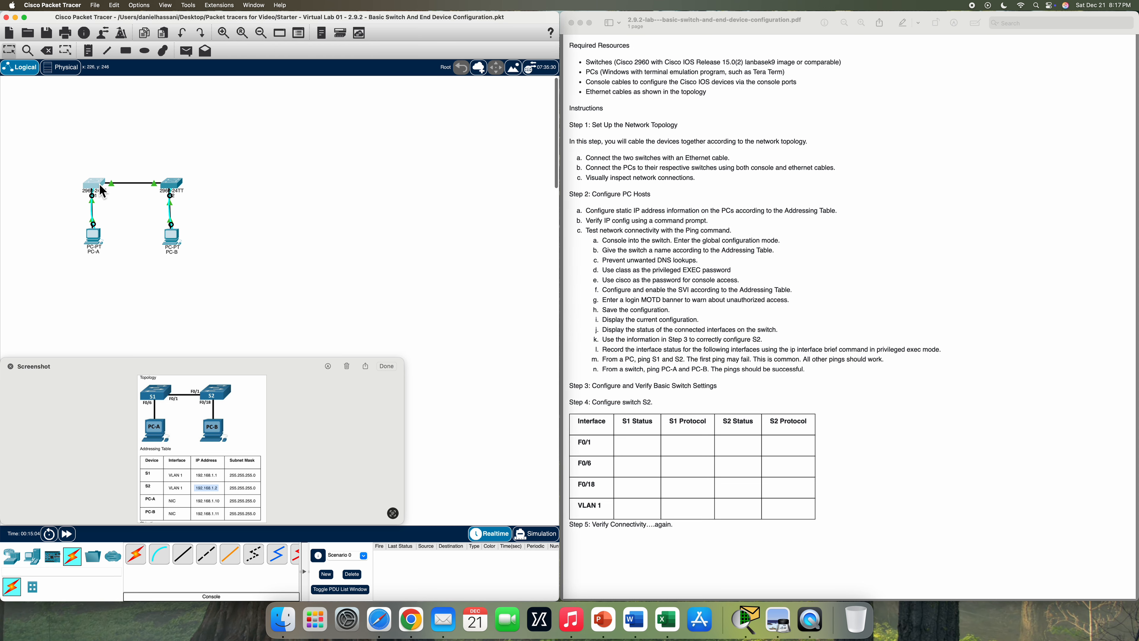
pyautogui.click(103, 192)
pyautogui.moveTo(689, 184); pyautogui.dragTo(499, 23)
pyautogui.click(419, 31)
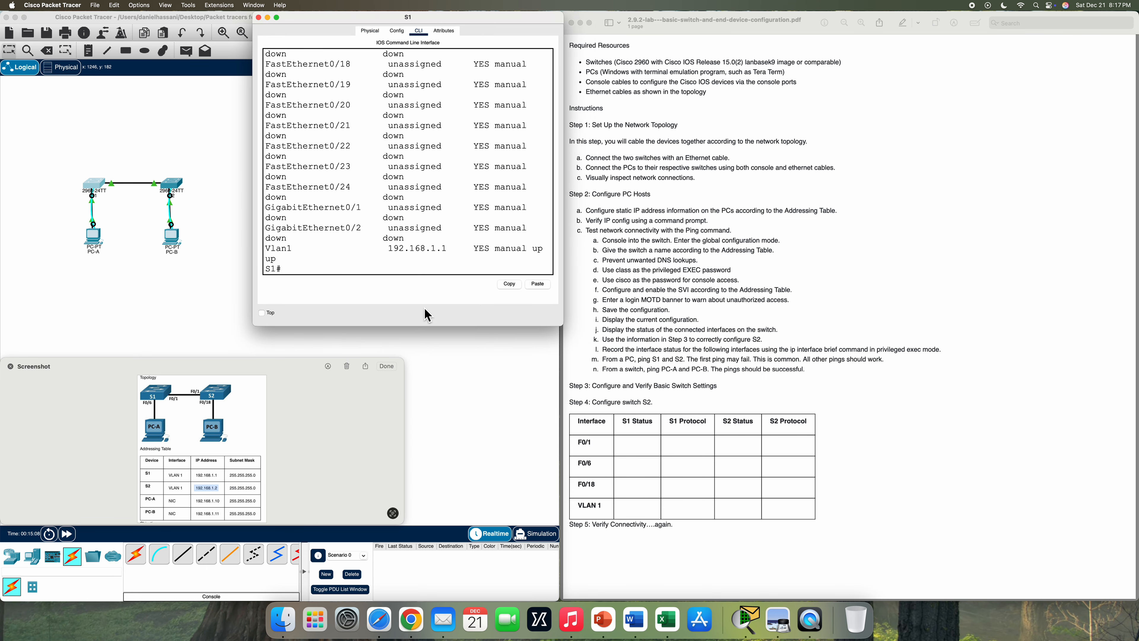
pyautogui.press('Return')
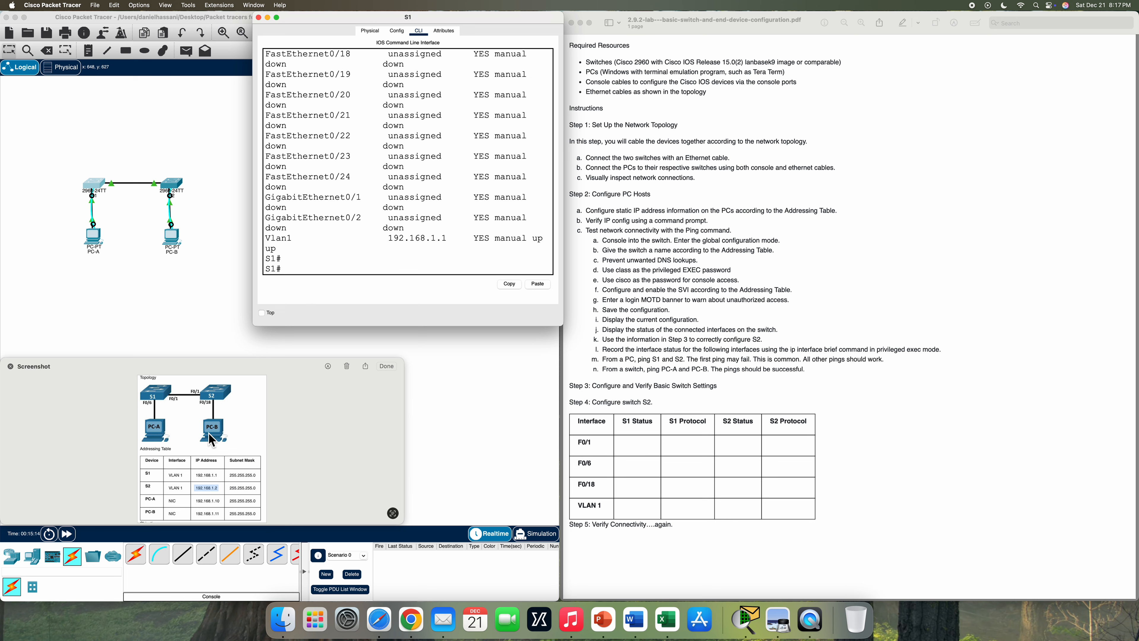
pyautogui.write('ping 192.168.1.11')
pyautogui.press('Return')
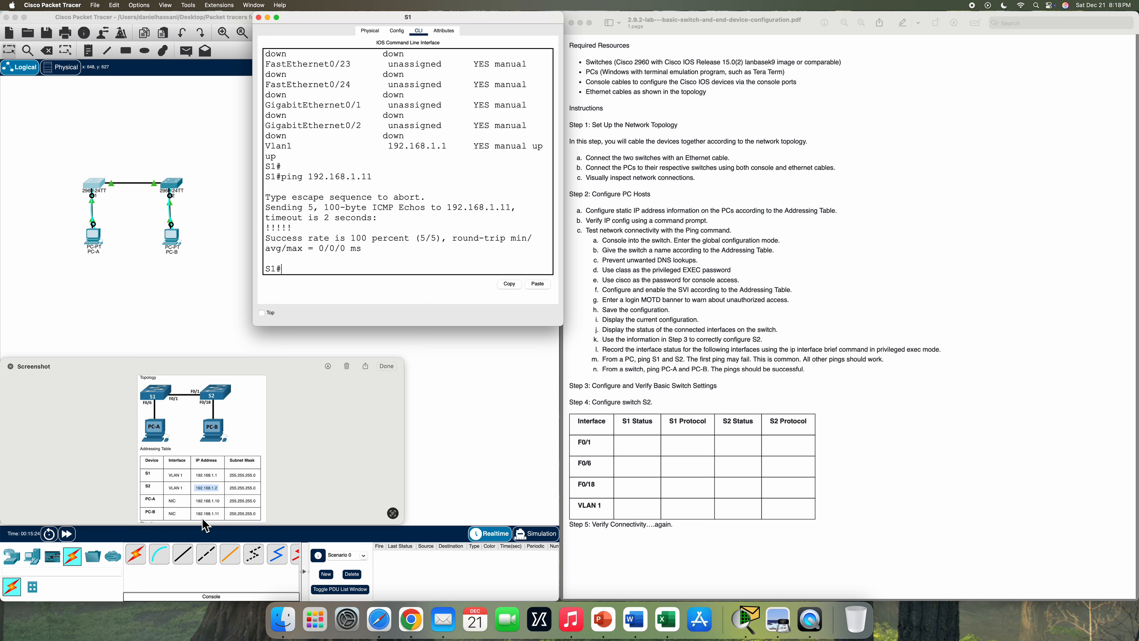